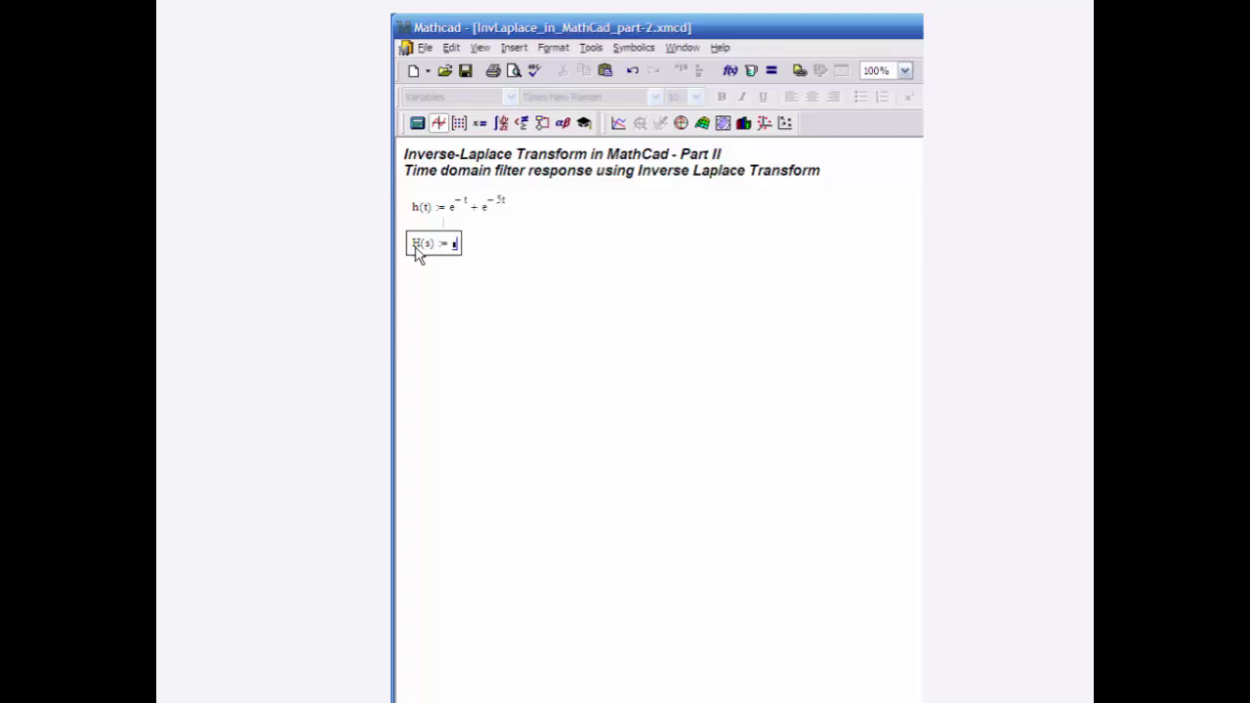
Step: Apply the symbolic laplace keyword to h(t) in H(s), giving 2·(s+3)/(s²+6s+5)
{"action": "type", "text": "h(t)"}
{"action": "left_click", "coordinate": [584, 124]}
{"action": "left_click_drag", "start_coordinate": [913, 131], "coordinate": [797, 290]}
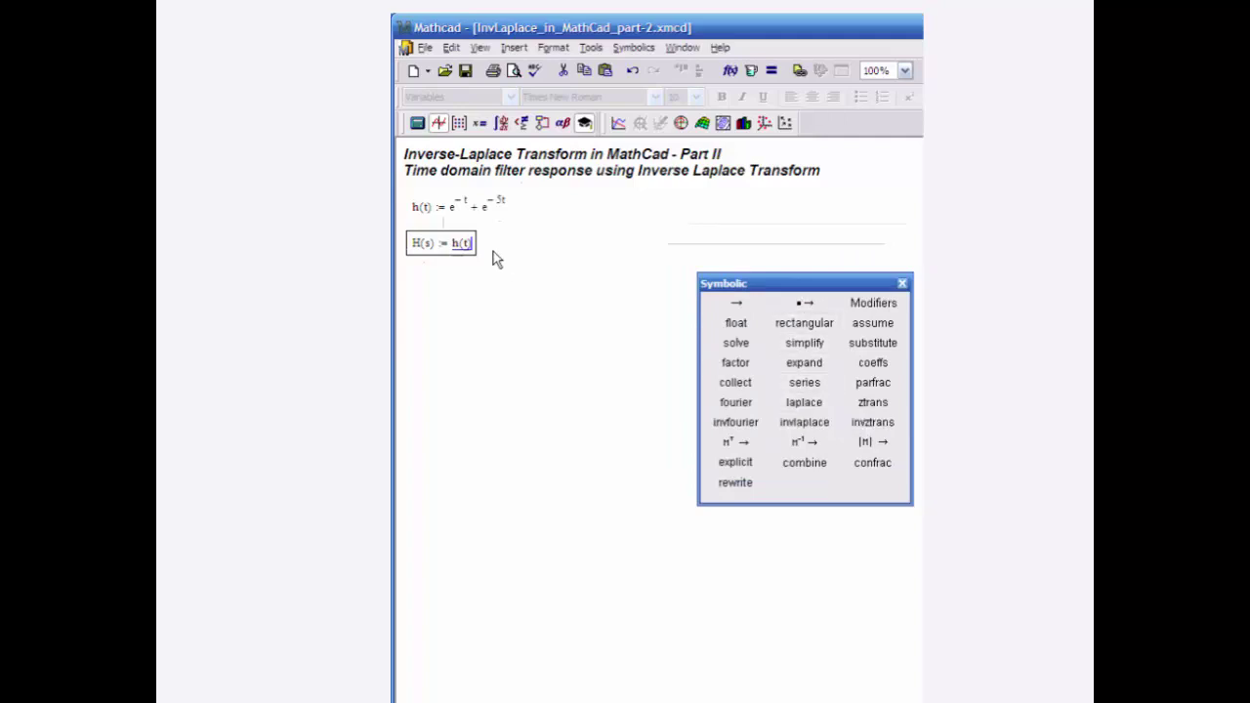
{"action": "key", "text": "ctrl+shift+period"}
{"action": "type", "text": "laplace →"}
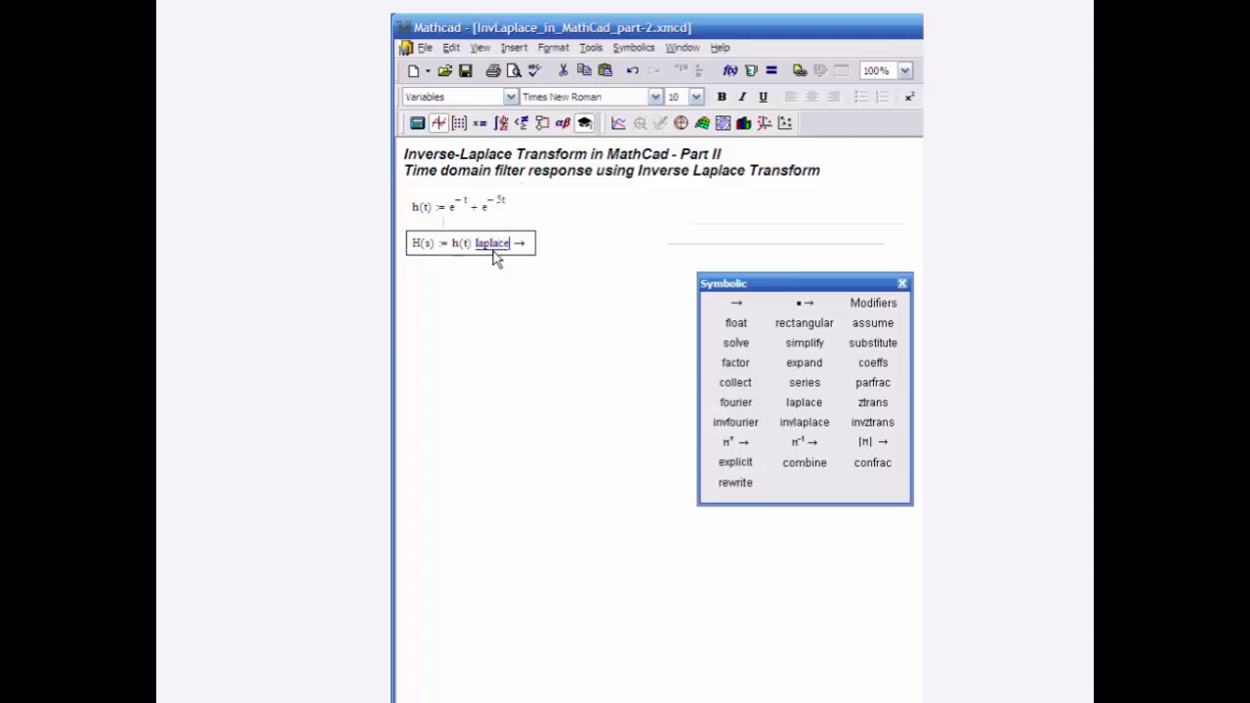
{"action": "key", "text": "Return"}
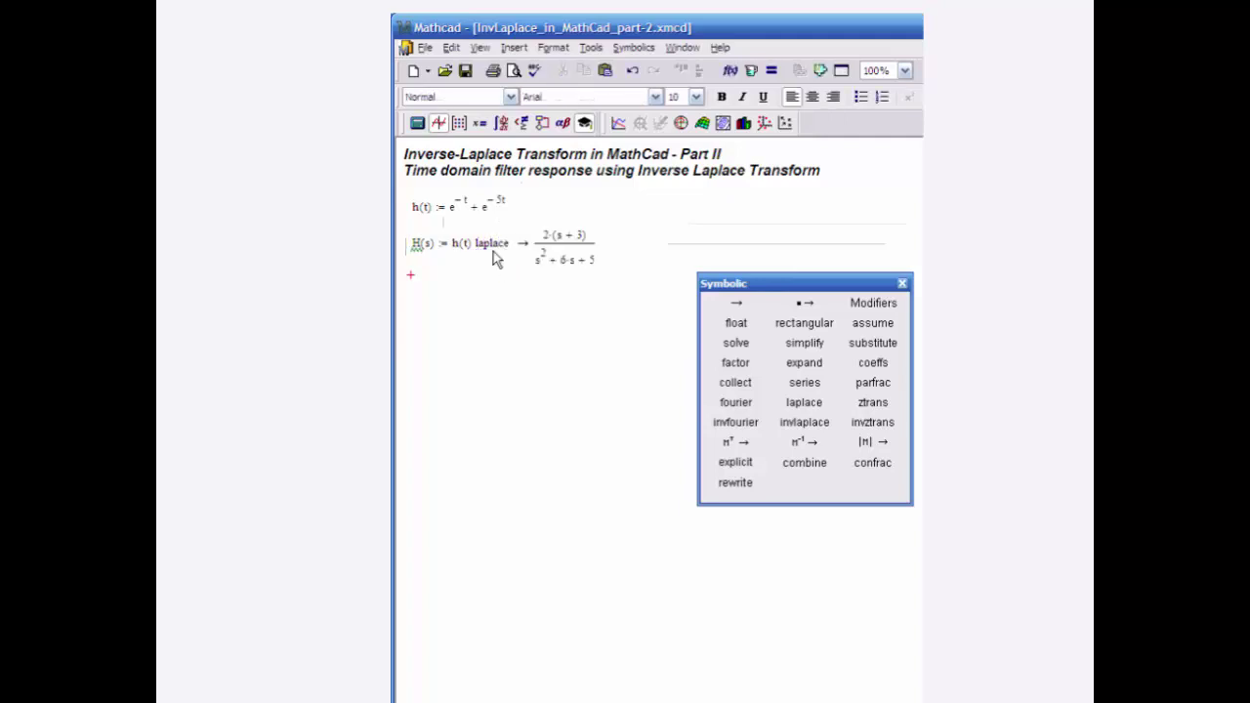
{"action": "left_click", "coordinate": [414, 303]}
Step: Define F(s) := 1/(1+s) below H(s)
{"action": "type", "text": "F(s) := "}
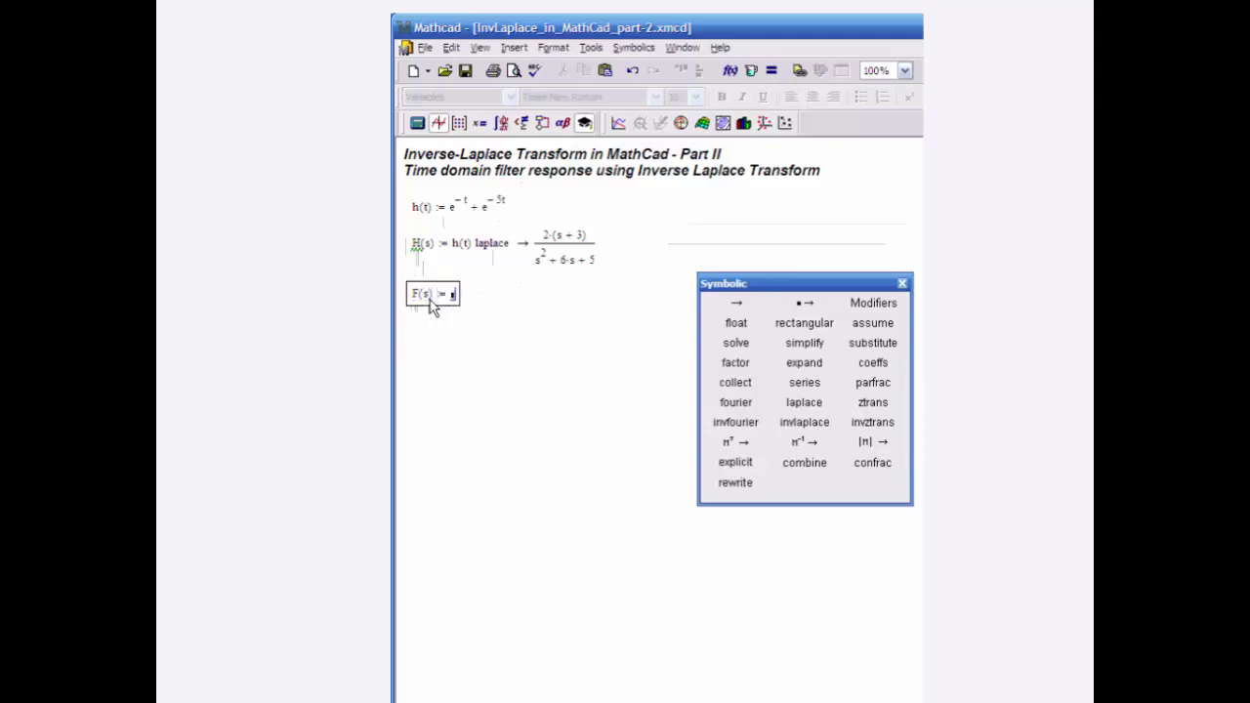
{"action": "type", "text": "1/(1 + s"}
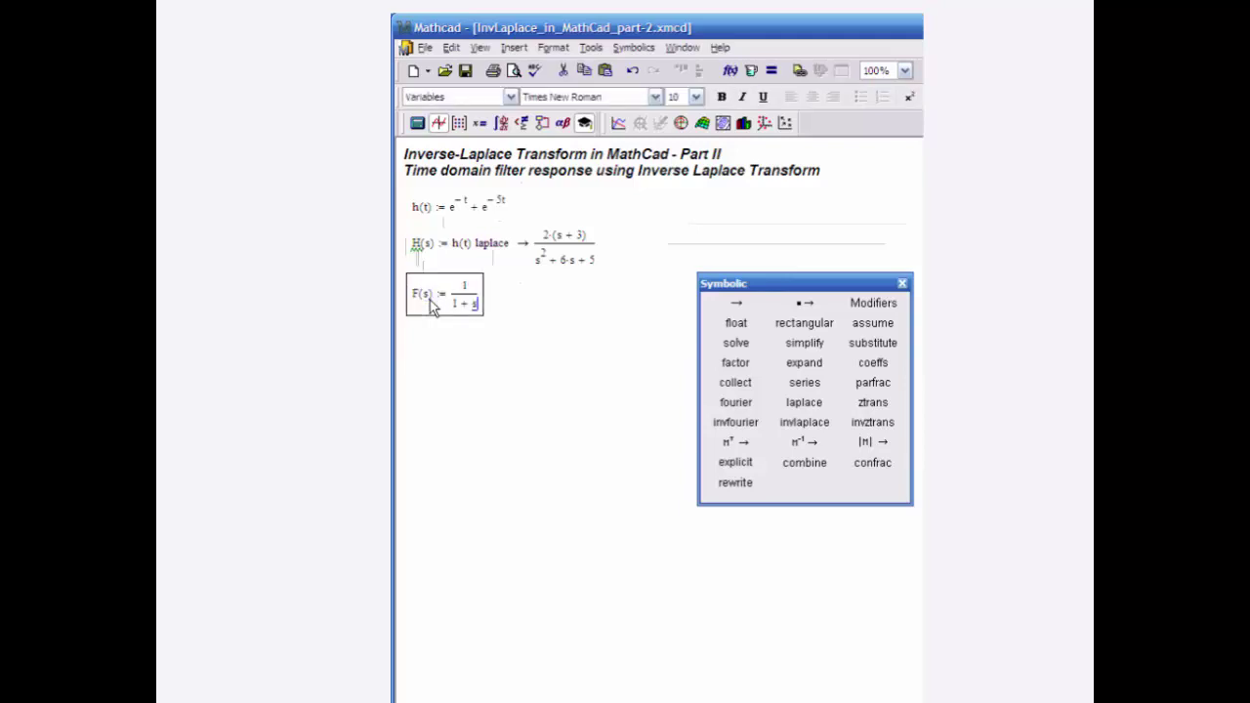
{"action": "left_click", "coordinate": [491, 298]}
{"action": "left_click", "coordinate": [411, 348]}
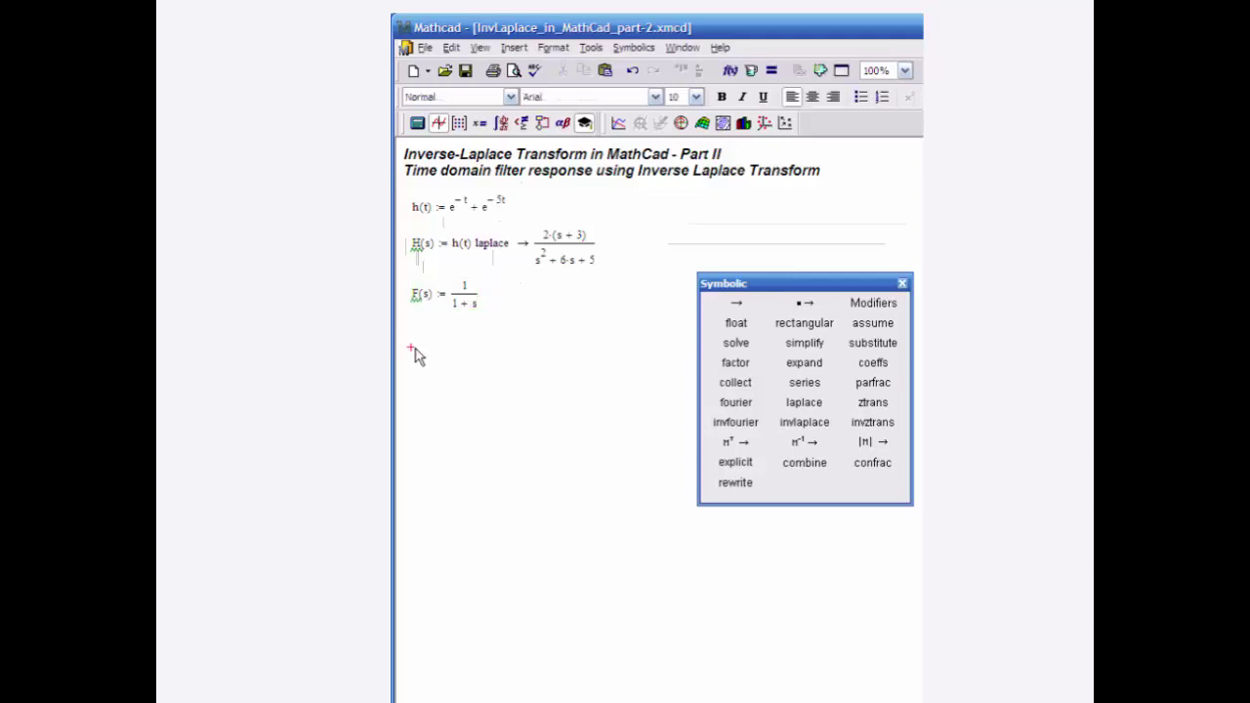
Step: Define Y1(s) := H(s)·F(s), renaming the entered Y(s) to Y1(s)
{"action": "type", "text": "Y(s)"}
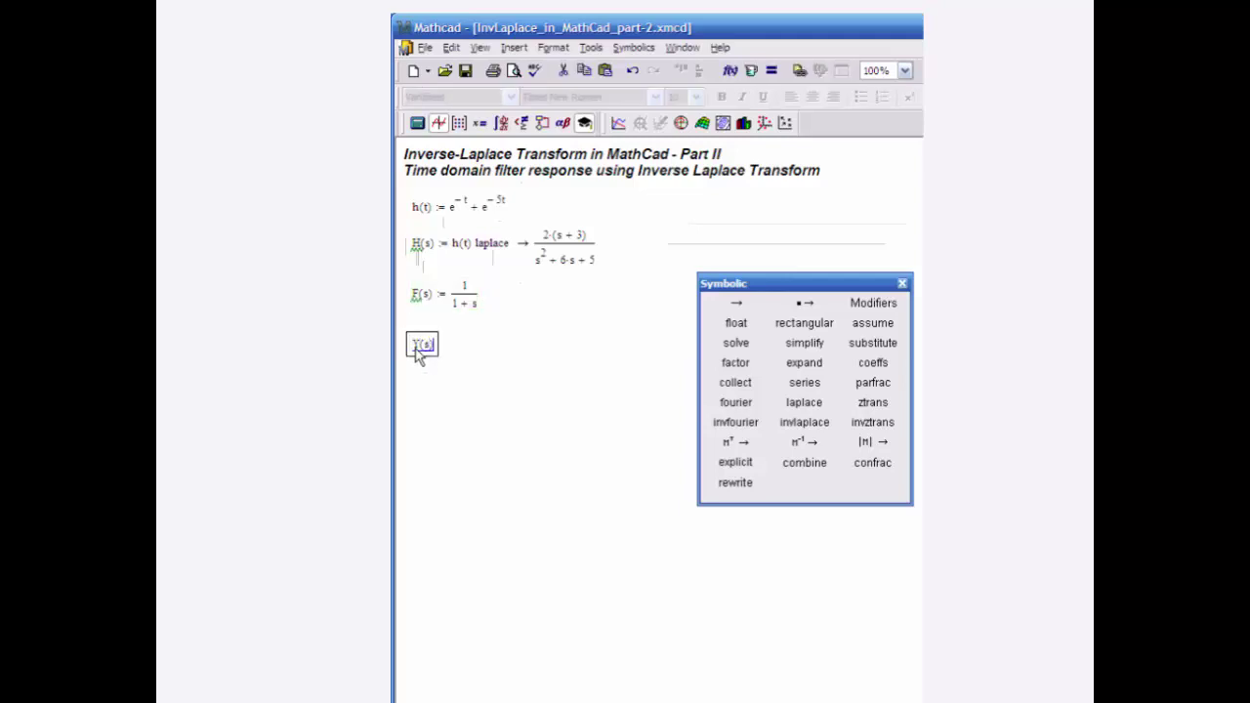
{"action": "type", "text": ":= "}
{"action": "type", "text": "H(s)"}
{"action": "type", "text": "*"}
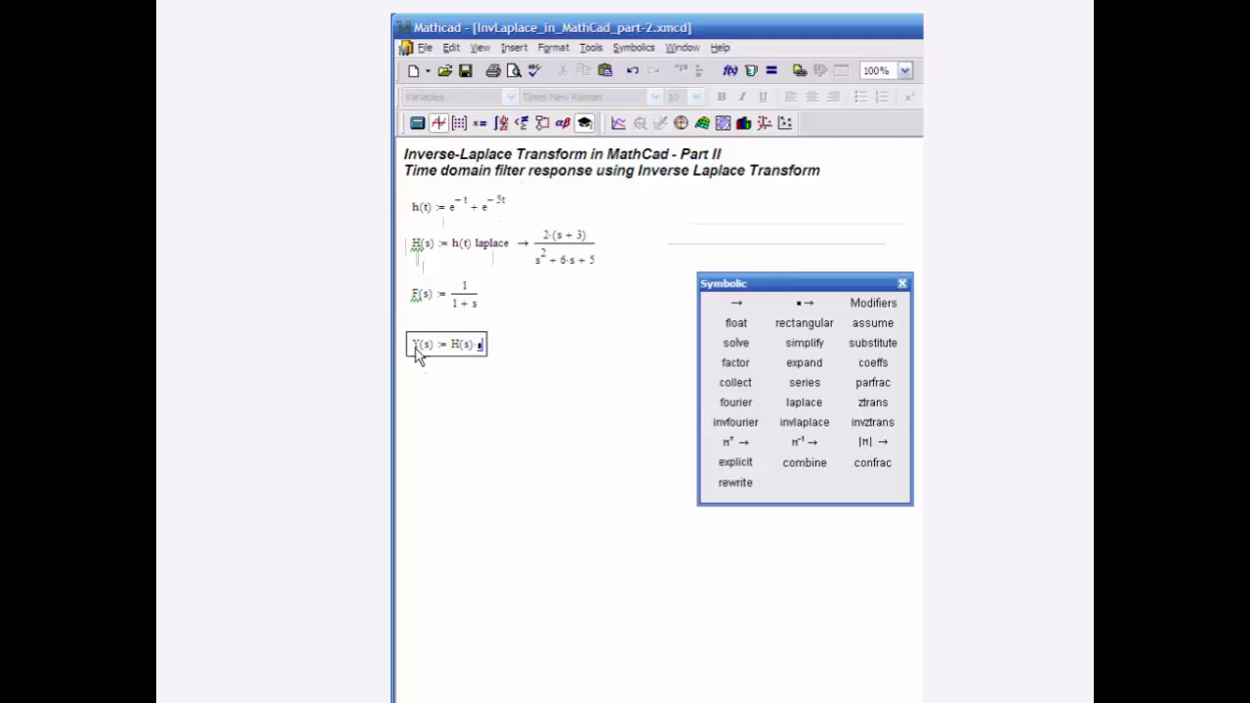
{"action": "type", "text": "F(s)"}
{"action": "key", "text": "Return"}
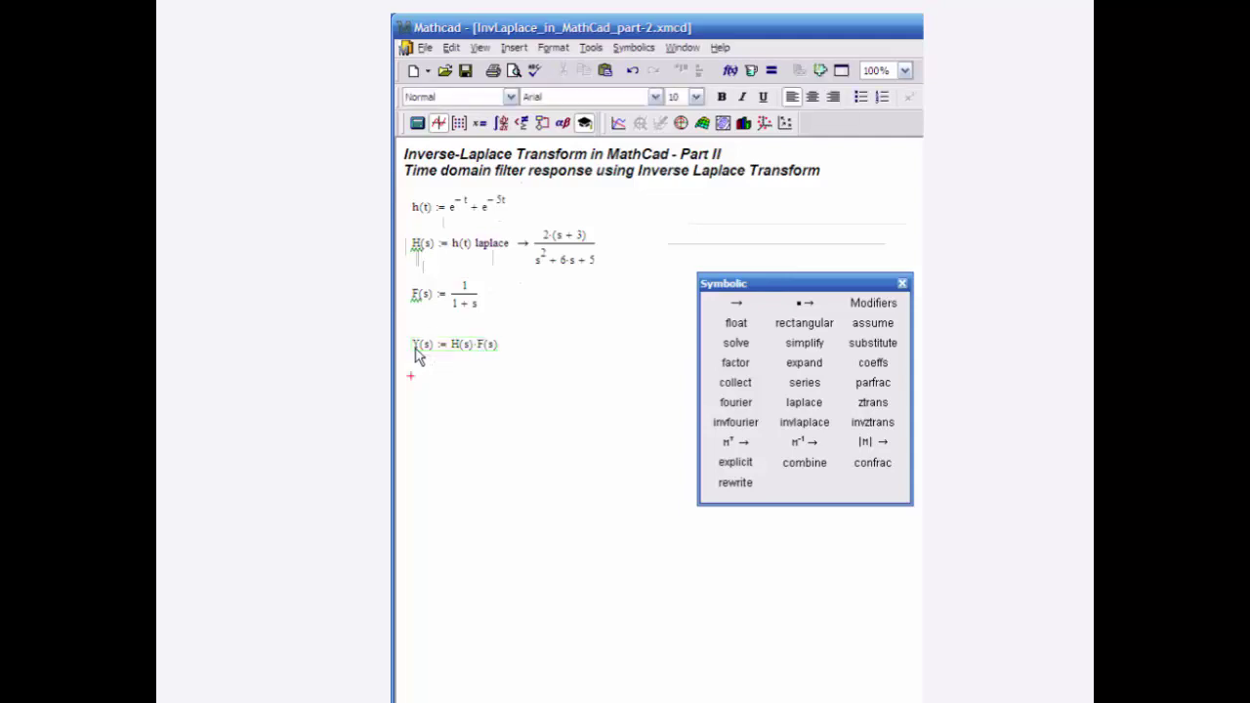
{"action": "left_click", "coordinate": [422, 348]}
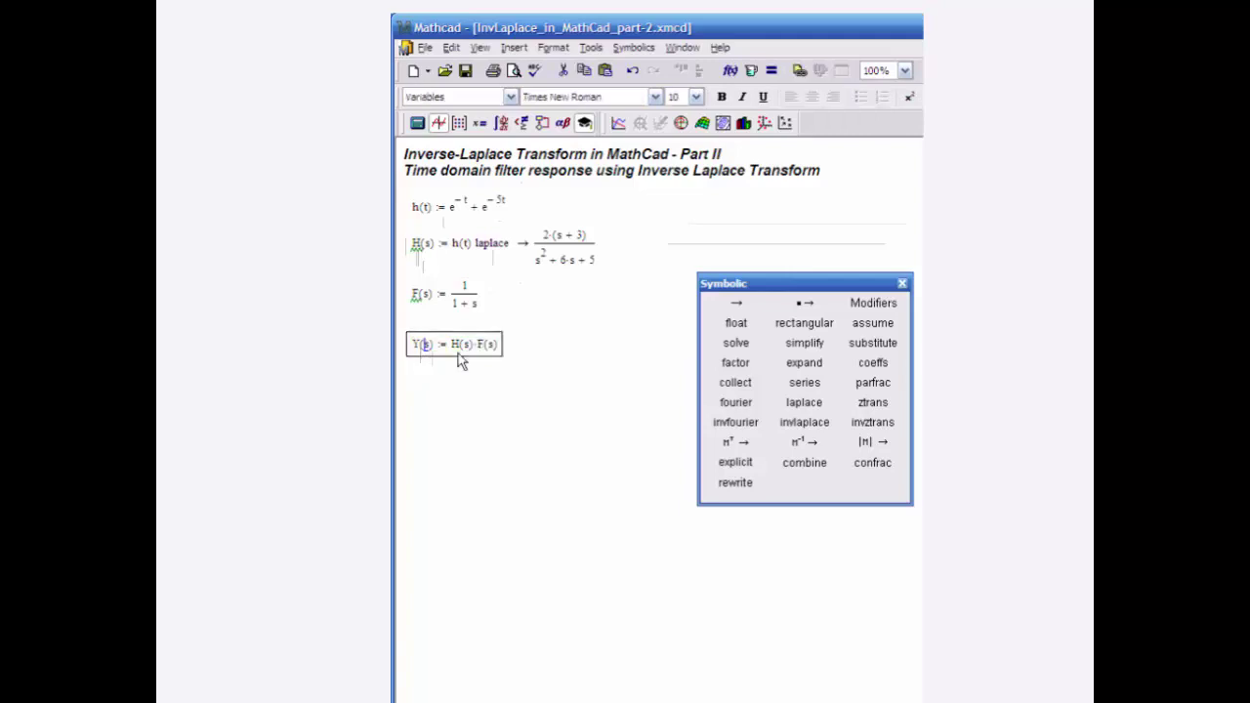
{"action": "type", "text": "1"}
{"action": "key", "text": "Return"}
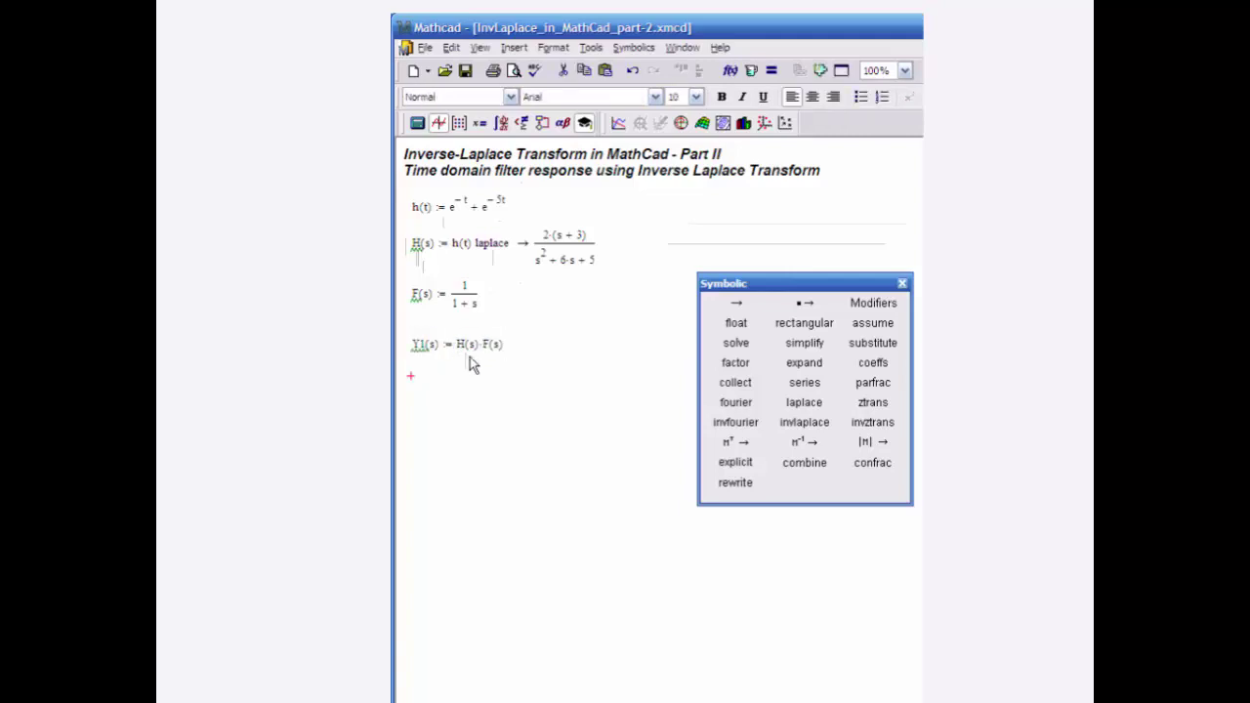
Step: Define R(s) := 1/s to the right of h(t)
{"action": "left_click", "coordinate": [565, 207]}
{"action": "type", "text": "R"}
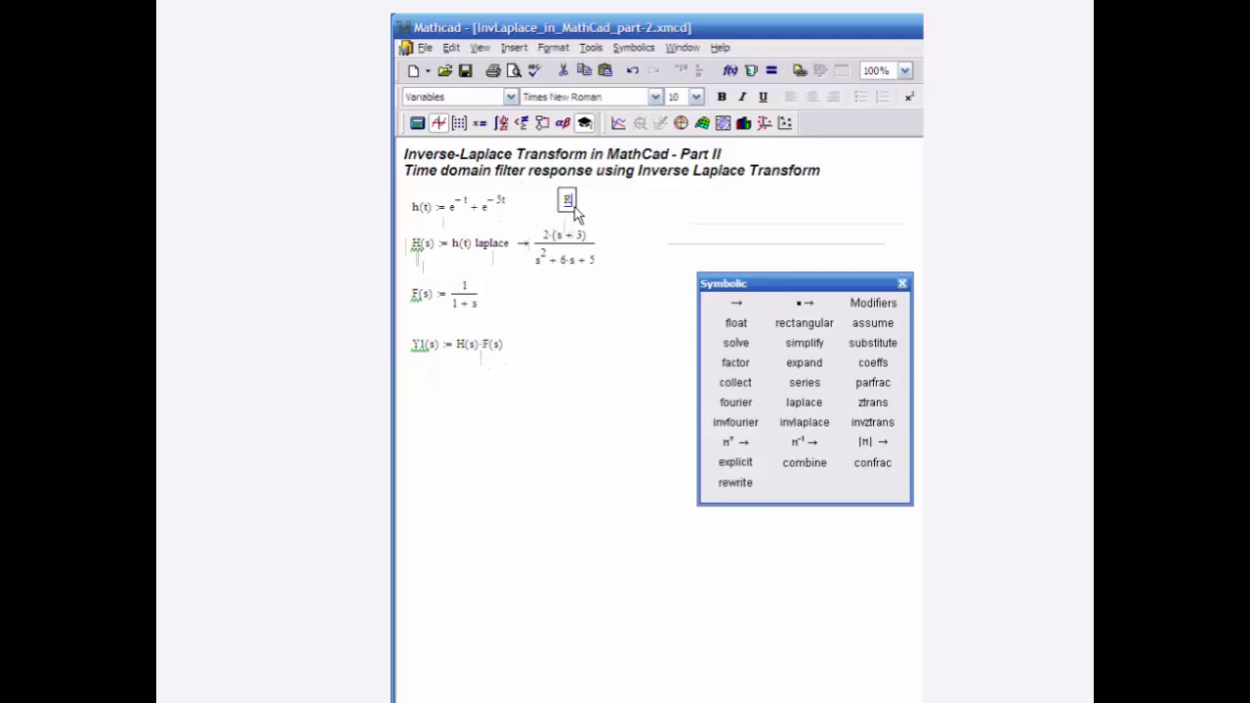
{"action": "type", "text": "(s) := 1/s"}
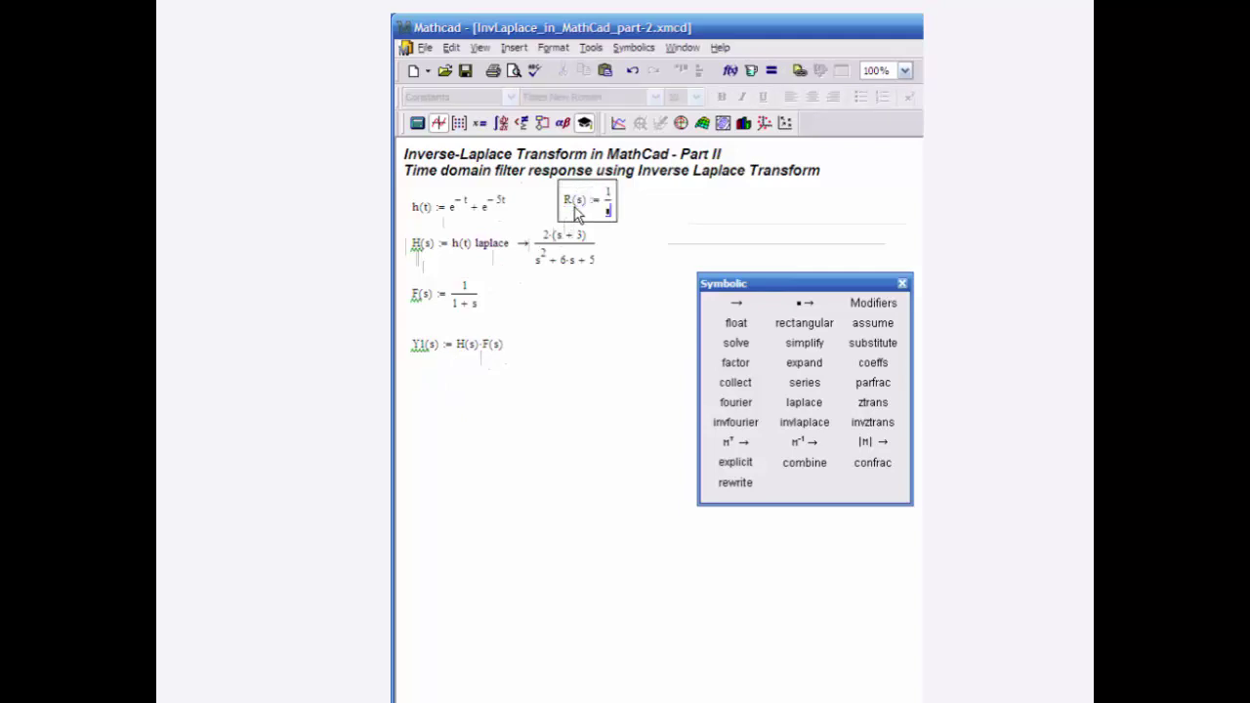
{"action": "key", "text": "Return"}
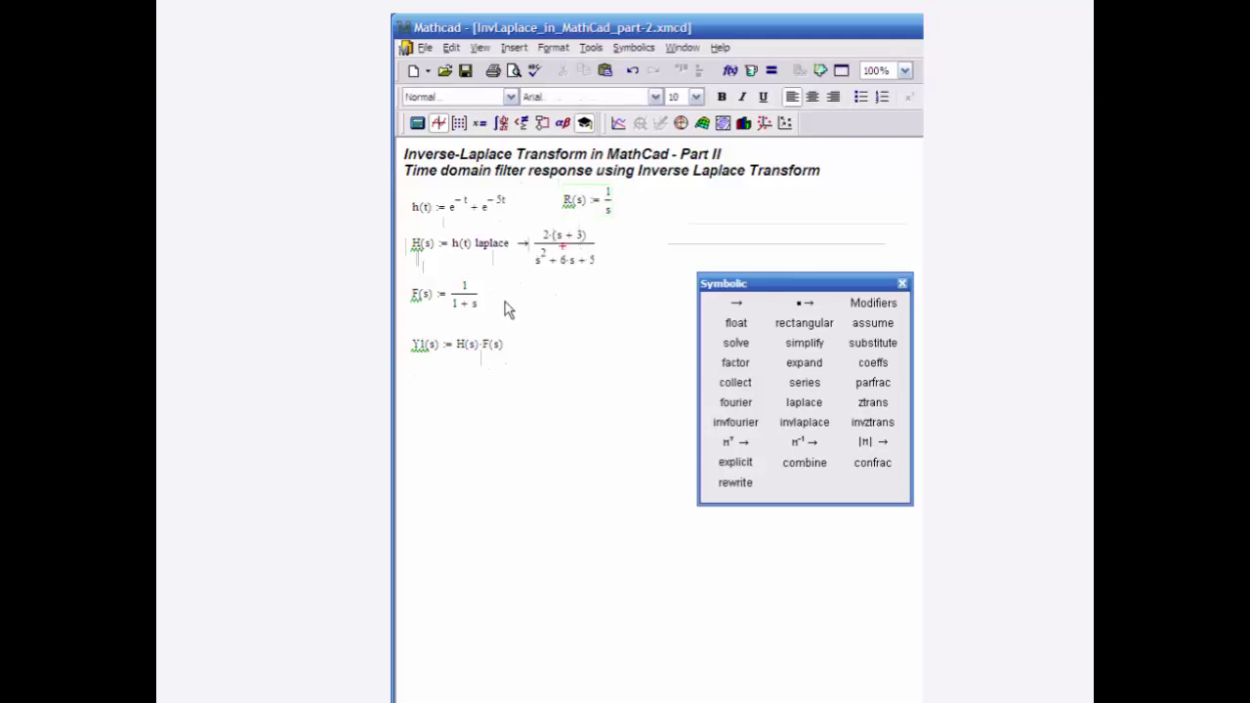
Step: Extend Y1(s) to H(s)·F(s)·R(s)
{"action": "left_click", "coordinate": [505, 354]}
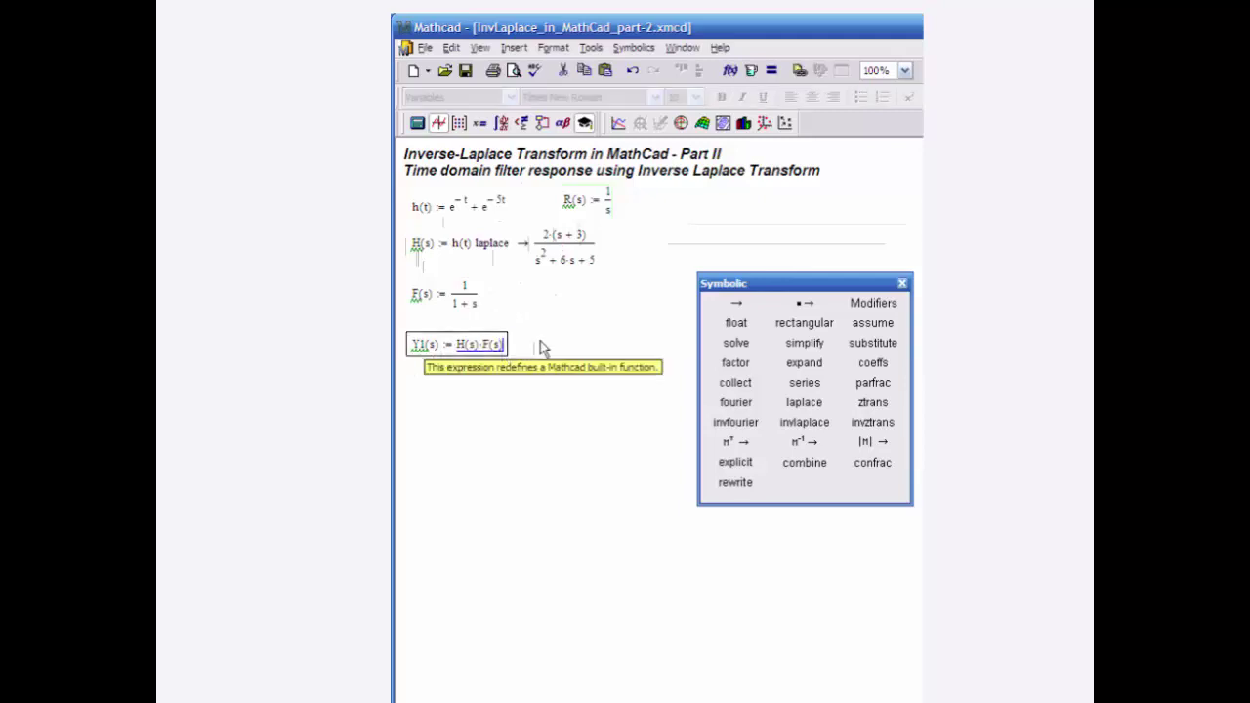
{"action": "type", "text": "*R(s)"}
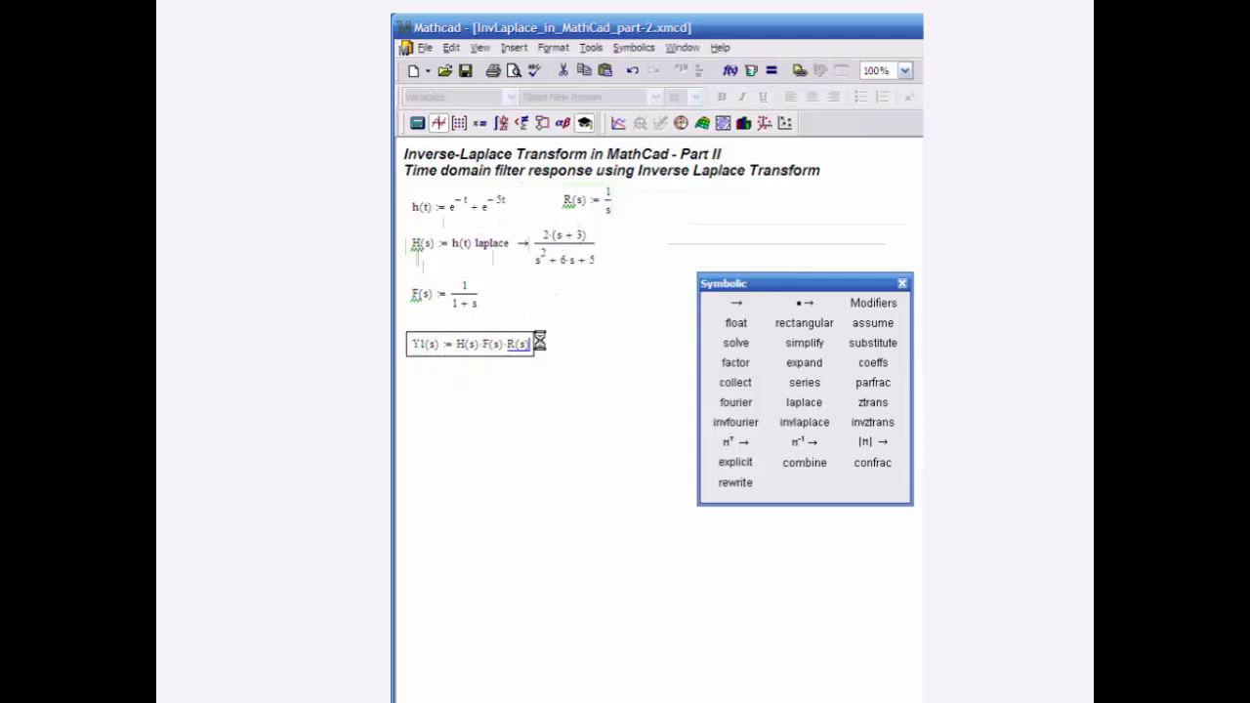
{"action": "key", "text": "Return"}
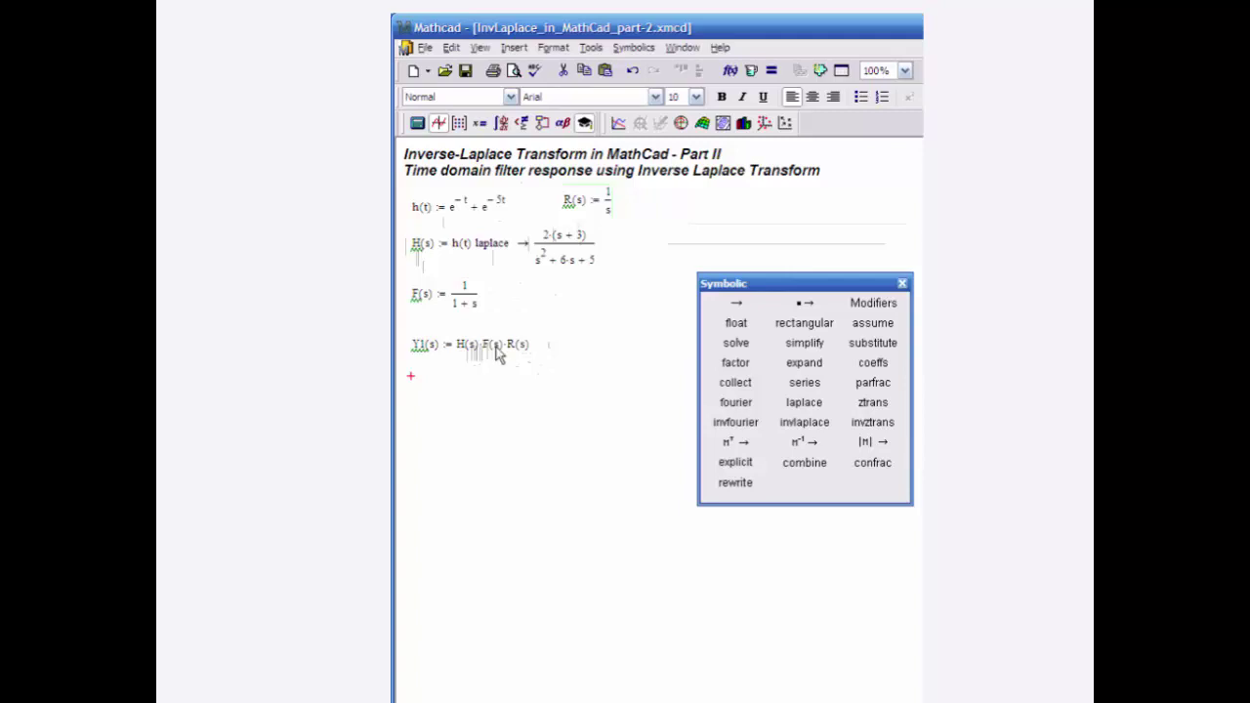
Step: Define Y0(s) := H(s)·R(s) below Y1(s)
{"action": "left_click", "coordinate": [418, 388]}
{"action": "type", "text": "Y"}
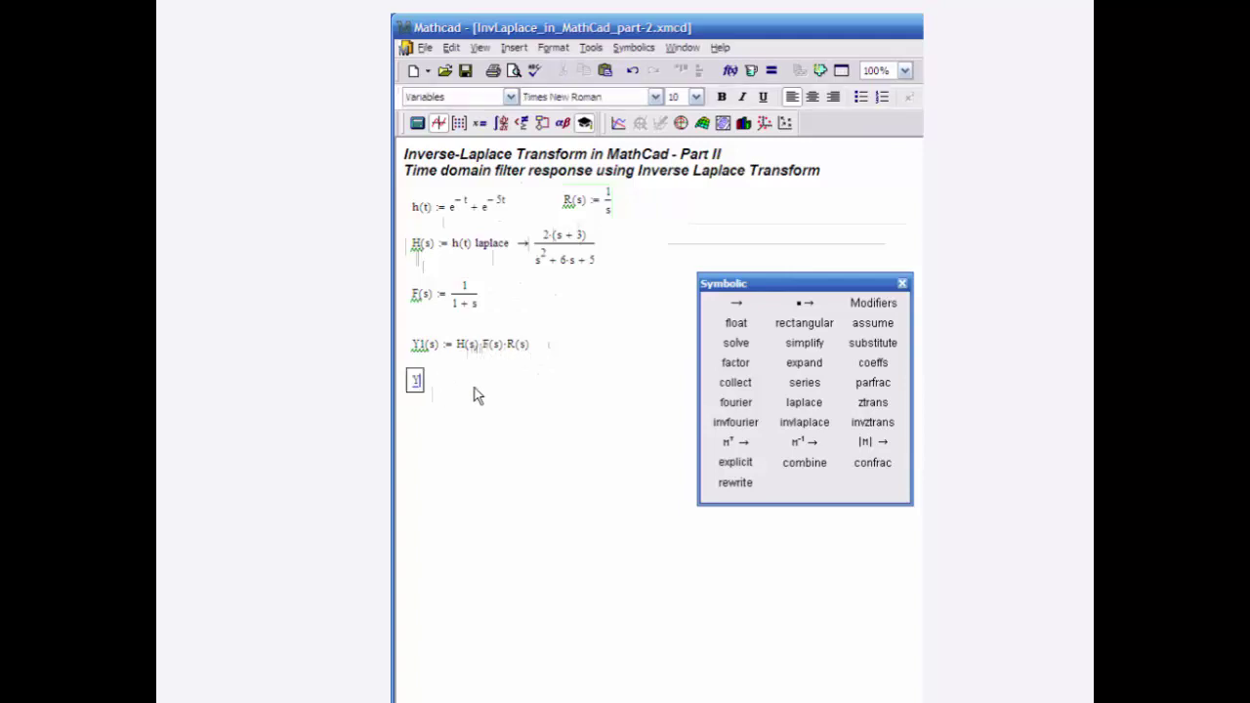
{"action": "type", "text": "0(s):"}
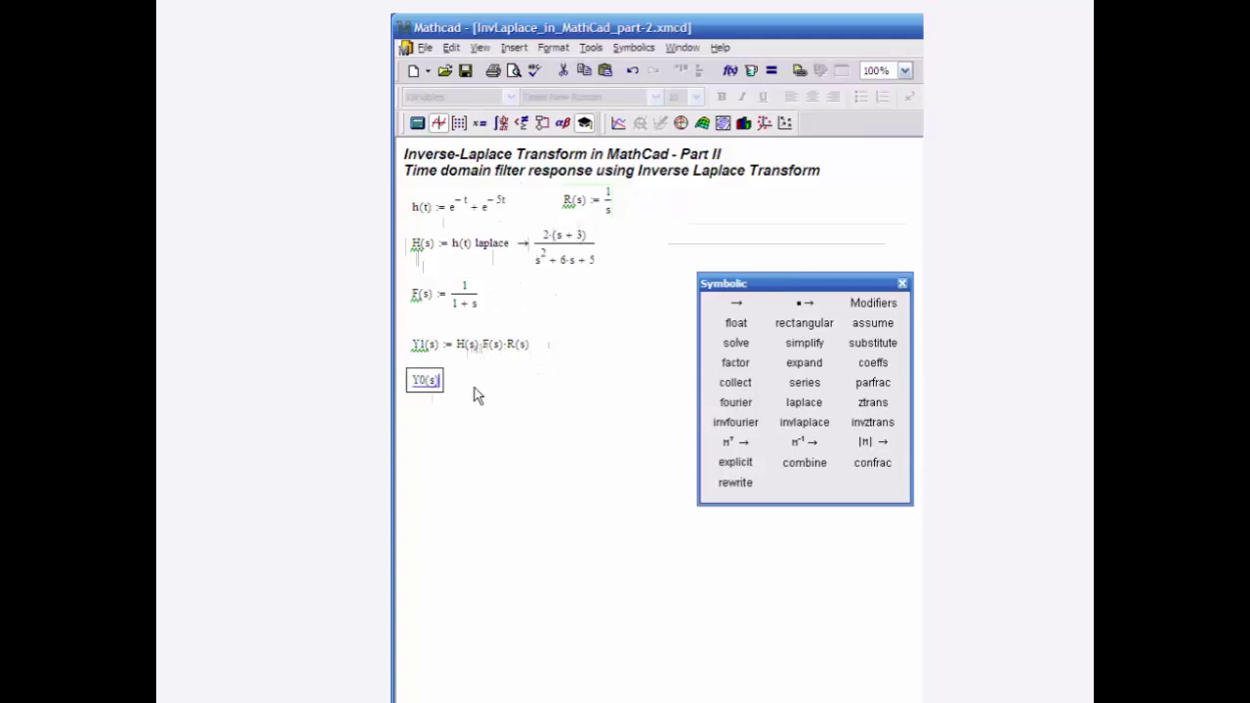
{"action": "type", "text": "H(s)*R(s)"}
{"action": "key", "text": "Return"}
Step: Define the range t := 0, 0.01..15 and move it lower on the worksheet
{"action": "left_click", "coordinate": [416, 439]}
{"action": "type", "text": "t:0,0.01"}
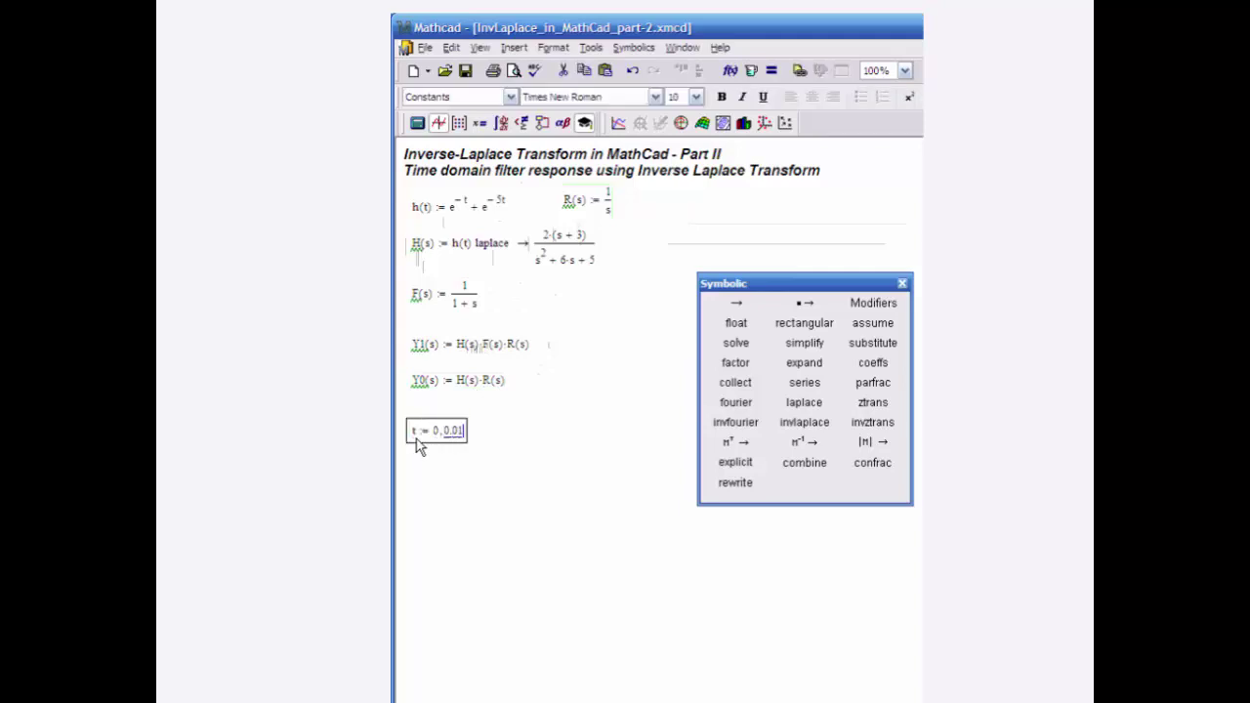
{"action": "type", "text": ";15"}
{"action": "key", "text": "Return"}
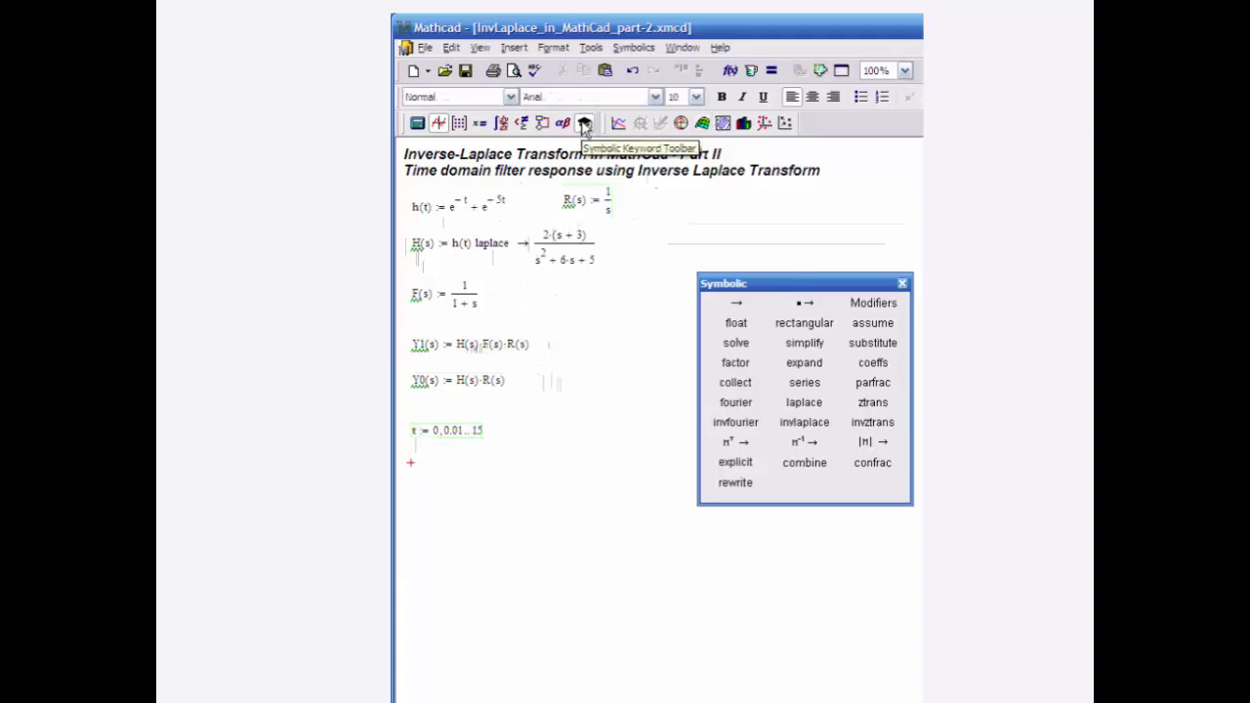
{"action": "left_click_drag", "start_coordinate": [502, 516], "coordinate": [402, 415]}
{"action": "left_click_drag", "start_coordinate": [469, 441], "coordinate": [469, 492]}
Step: Define y1(t) as Y1(s) invlaplace, giving e^(−5t)/20 − 5e^(−t)/4 − t·e^(−t) + 6/5
{"action": "left_click", "coordinate": [413, 418]}
{"action": "type", "text": "y1(t)"}
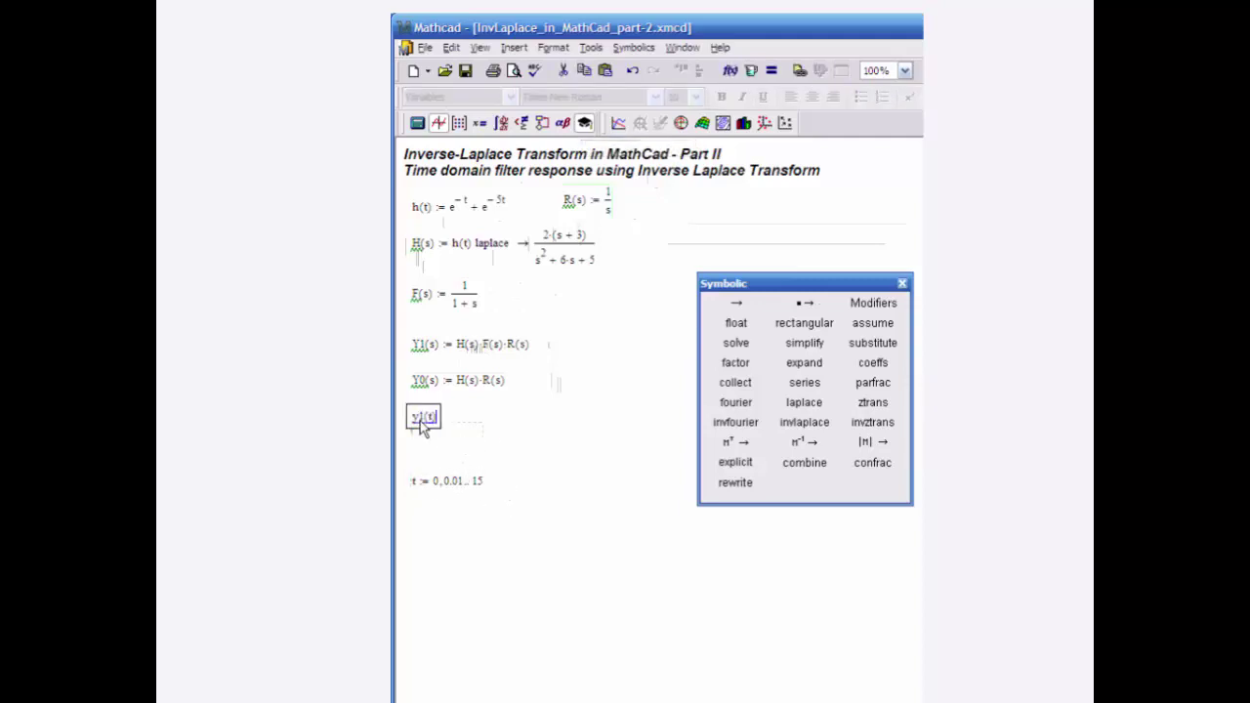
{"action": "type", "text": " := Y1(s)"}
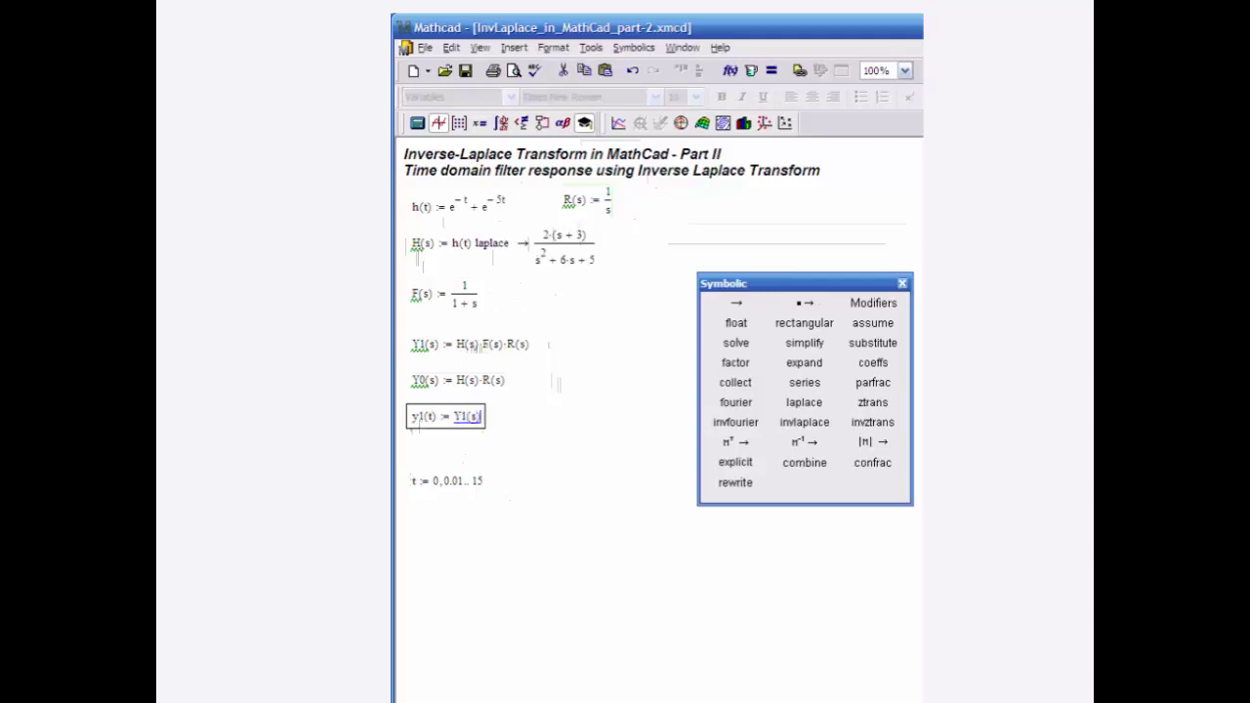
{"action": "left_click", "coordinate": [806, 422]}
{"action": "left_click", "coordinate": [584, 441]}
Step: Begin the definition y0(t) := Y0(s) below y1(t)
{"action": "left_click", "coordinate": [519, 492]}
{"action": "left_click", "coordinate": [414, 452]}
{"action": "type", "text": "y"}
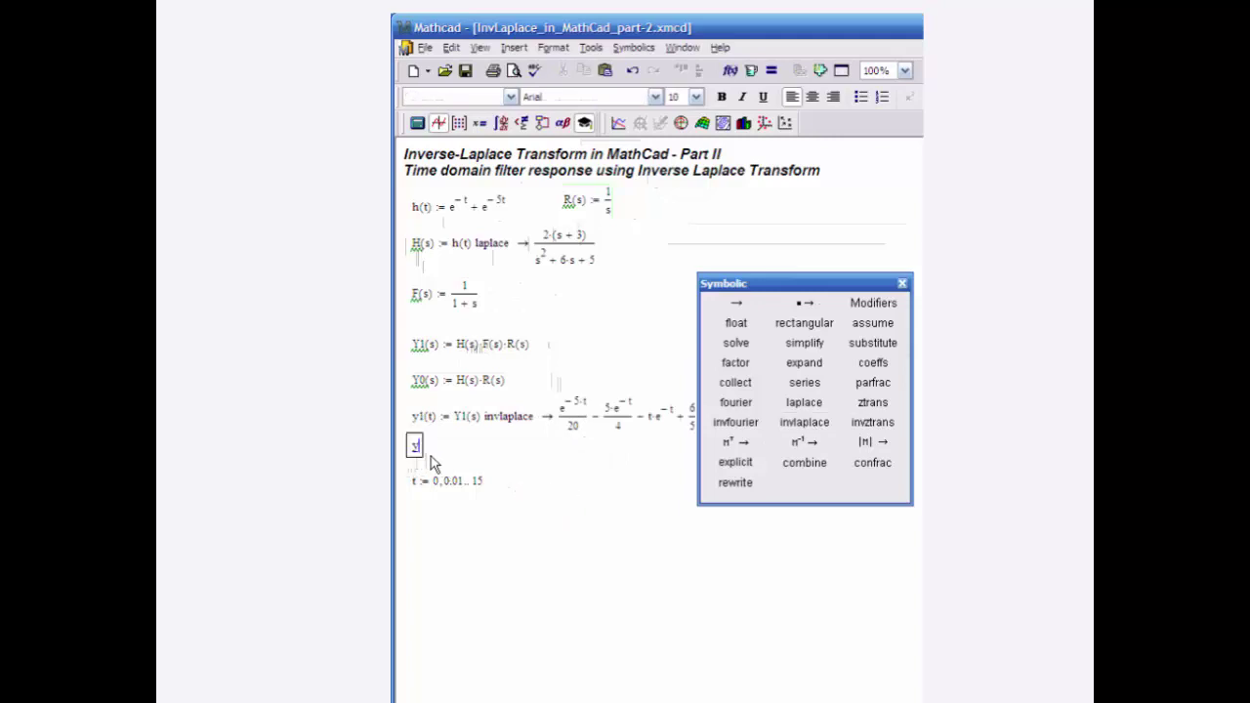
{"action": "type", "text": "0(t) := Y0(s)"}
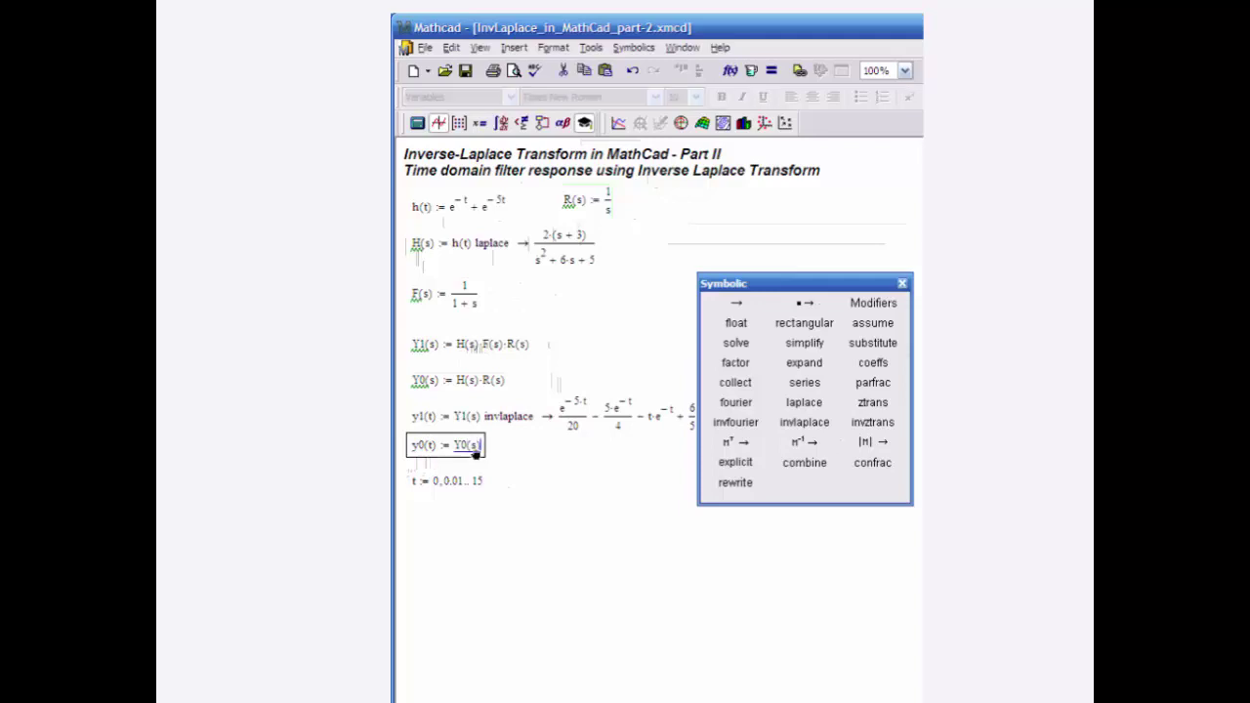
Step: Apply invlaplace to Y0(s), giving 6/5 − e^(−5t)/5 − e^(−t), and close the symbolic palette
{"action": "left_click", "coordinate": [804, 421]}
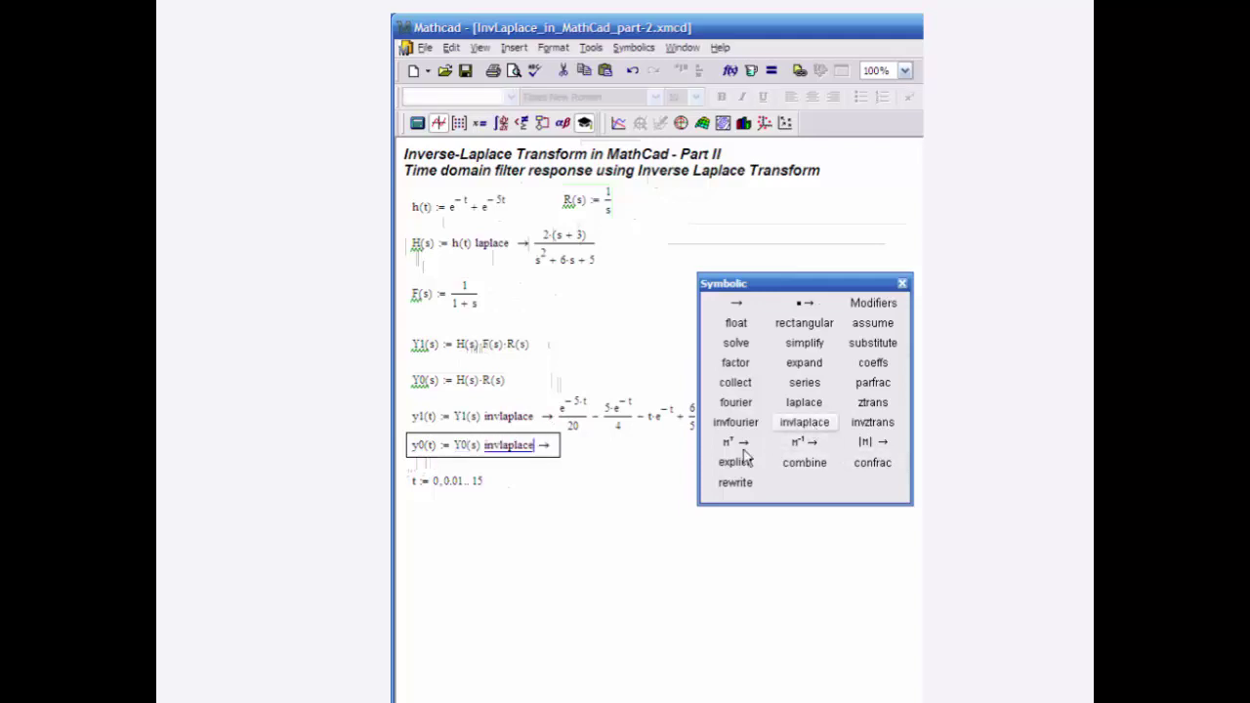
{"action": "left_click", "coordinate": [902, 287]}
{"action": "key", "text": "Return"}
Step: Move the y0(t) and t range definitions down slightly
{"action": "left_click_drag", "start_coordinate": [584, 499], "coordinate": [464, 476]}
{"action": "left_click", "coordinate": [479, 563]}
{"action": "left_click", "coordinate": [424, 531]}
{"action": "scroll", "coordinate": [432, 522], "scroll_direction": "down", "scroll_amount": 2}
{"action": "scroll", "coordinate": [428, 511], "scroll_direction": "up", "scroll_amount": 1}
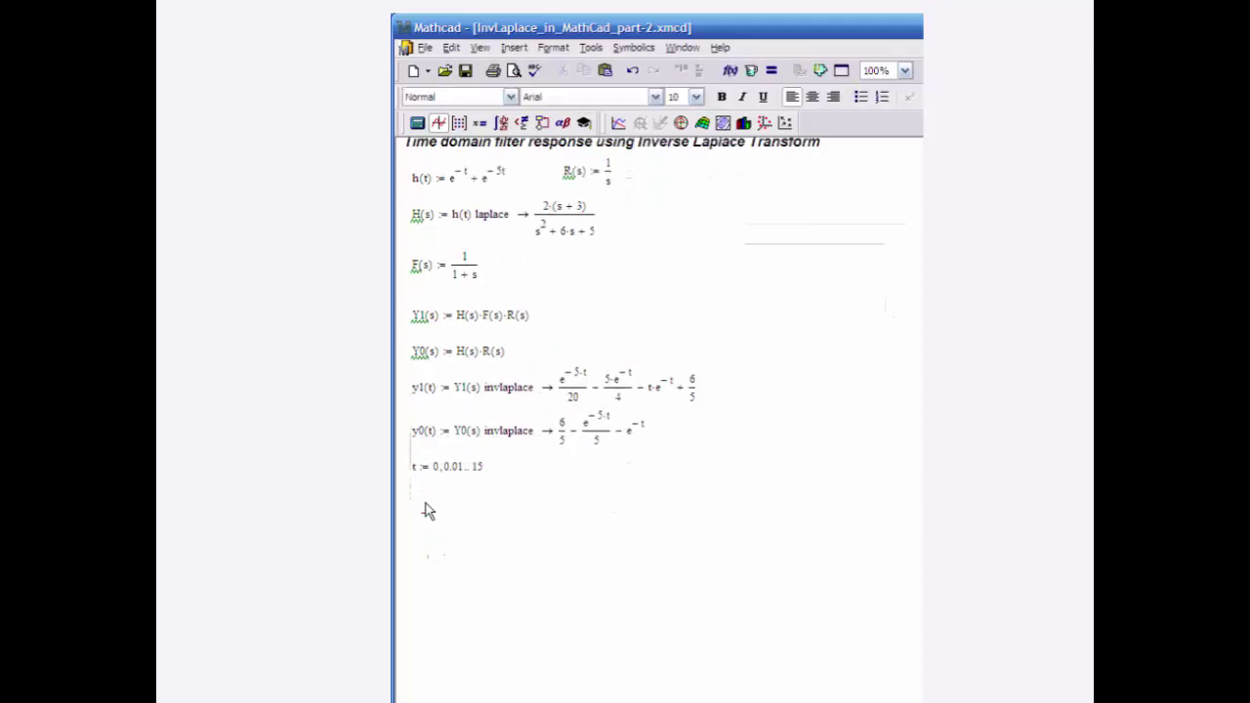
Step: Insert an X-Y plot with t on the x-axis and y1(t), y0(t) on the y-axis
{"action": "left_click", "coordinate": [619, 123]}
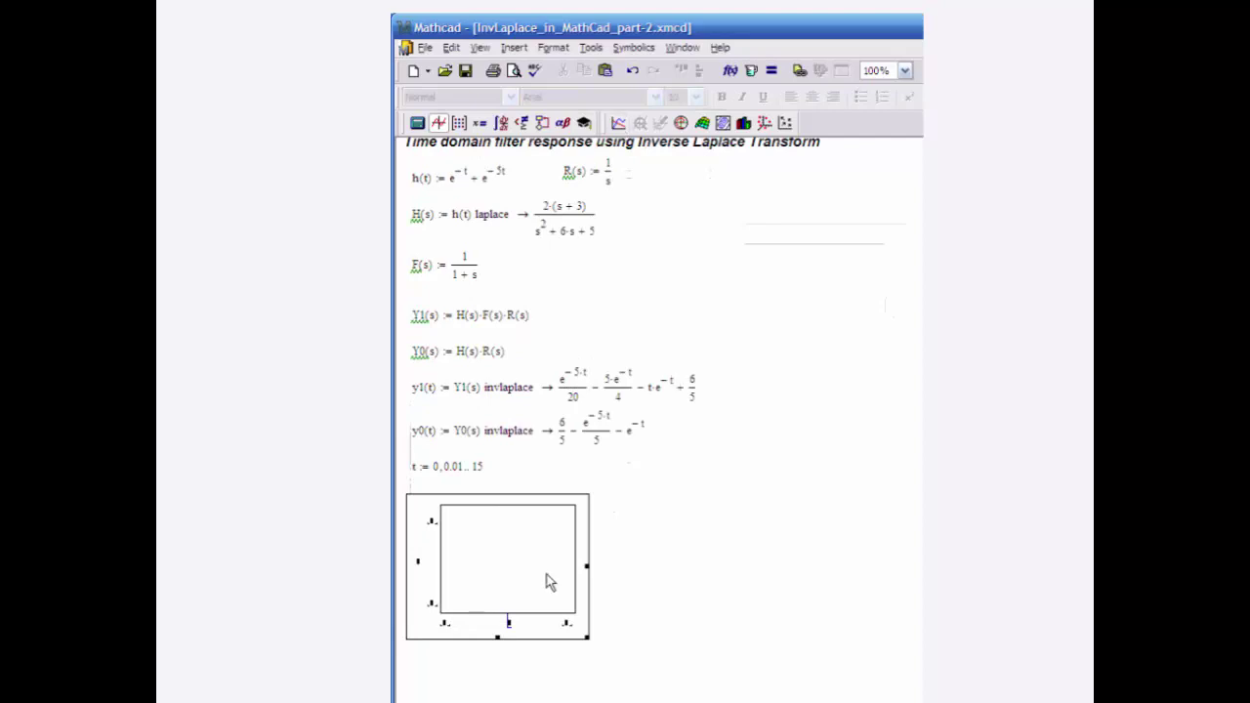
{"action": "type", "text": "t"}
{"action": "key", "text": "Return"}
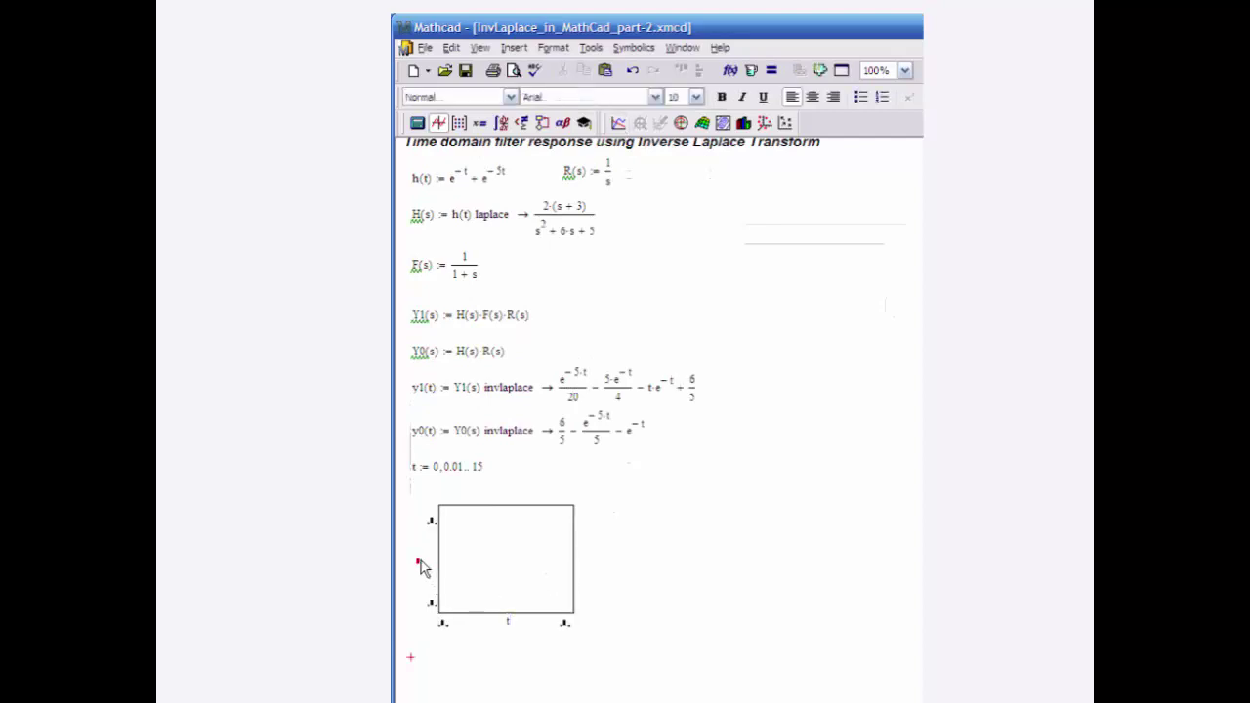
{"action": "left_click", "coordinate": [422, 568]}
{"action": "type", "text": "y1"}
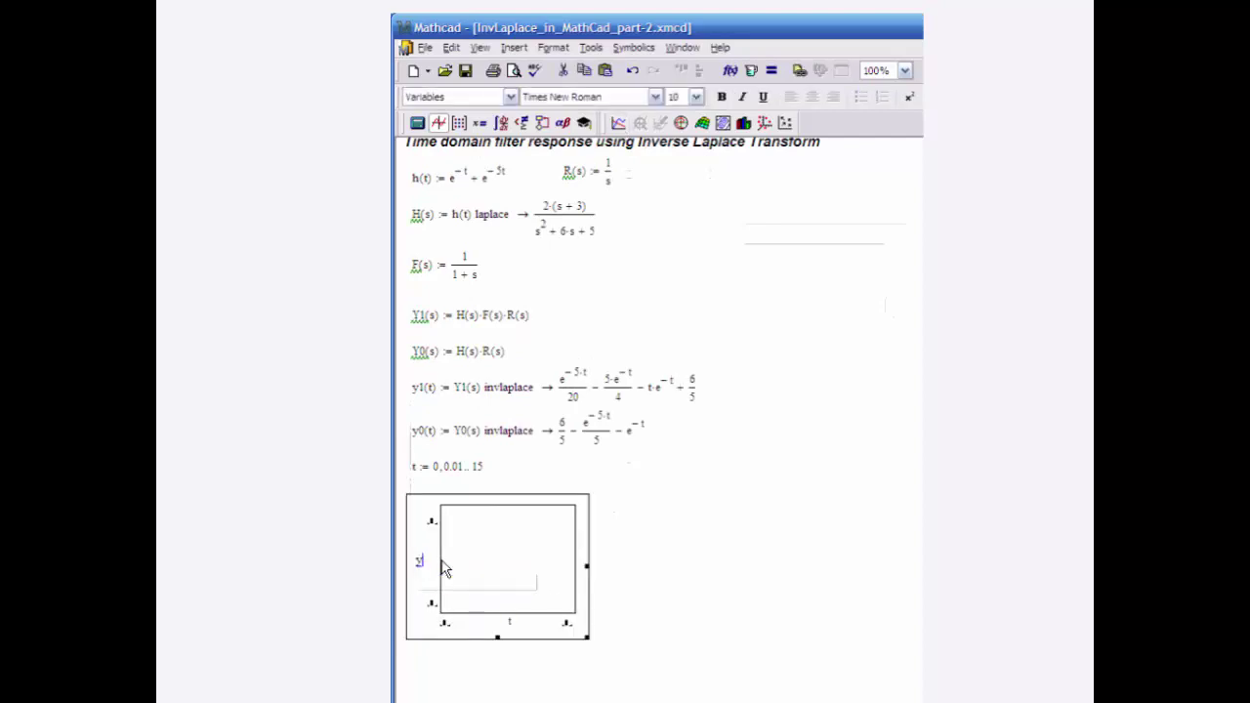
{"action": "type", "text": "(t),y0"}
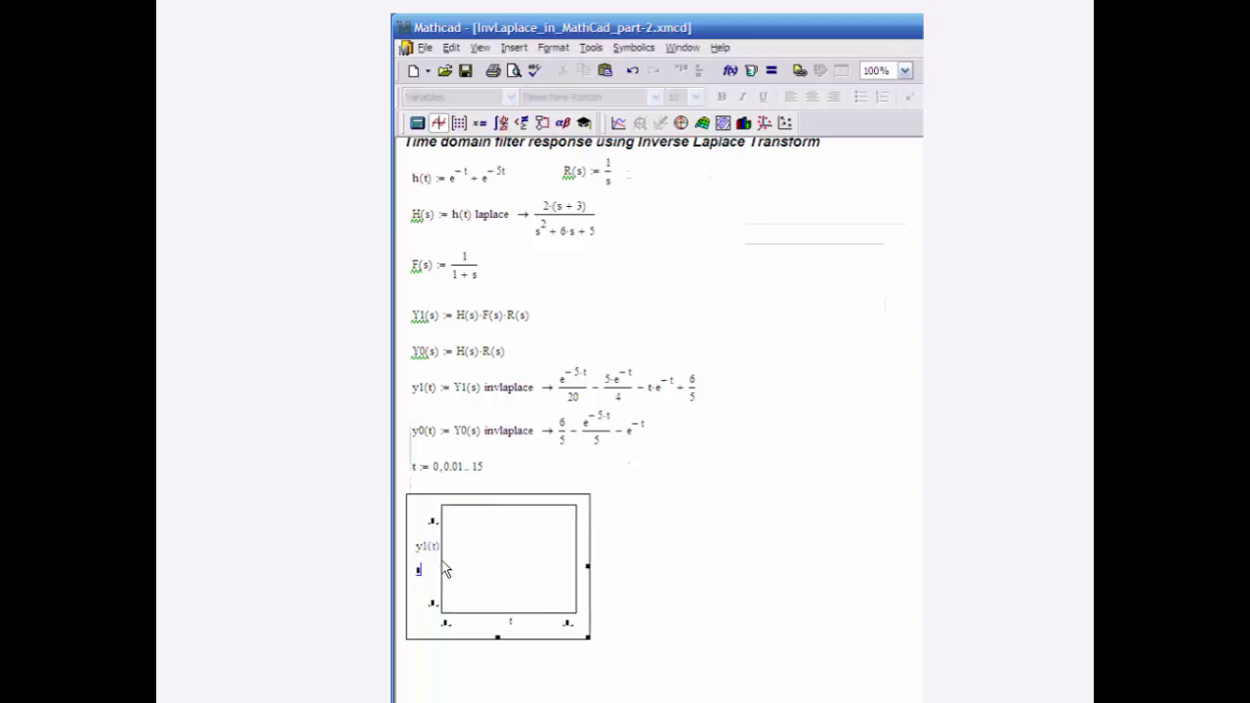
{"action": "type", "text": "(t)"}
{"action": "key", "text": "Return"}
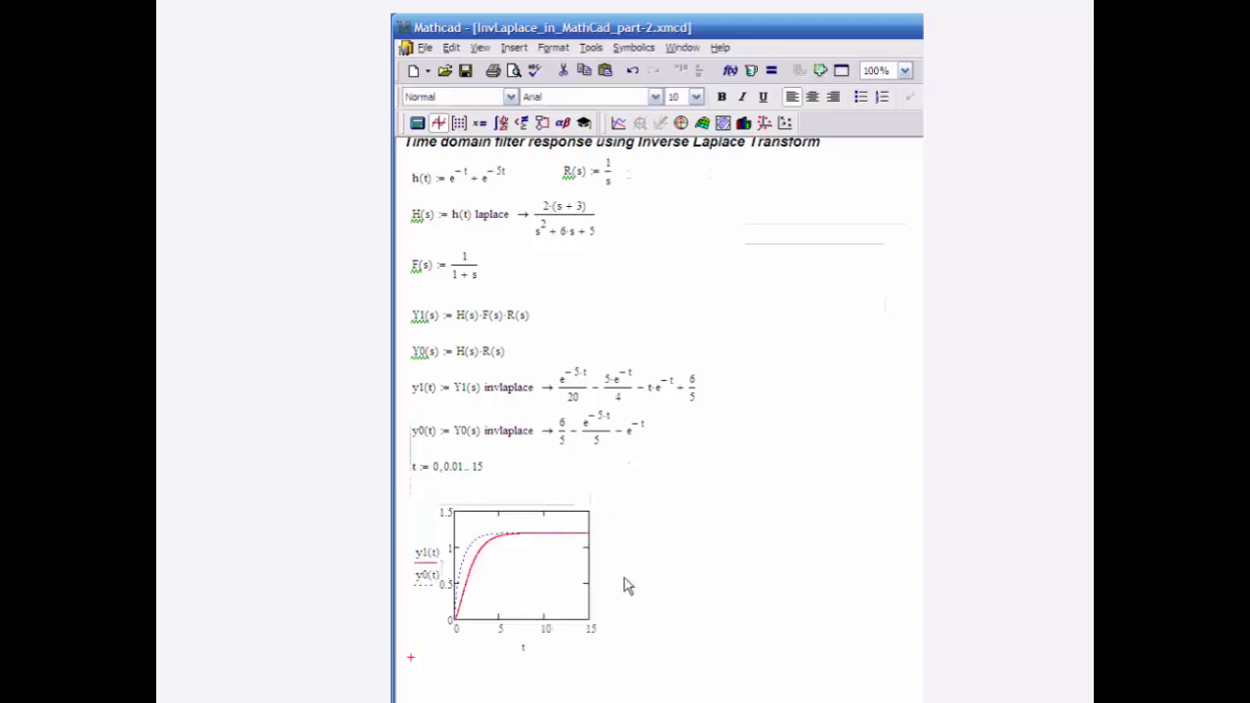
Step: Enlarge the plot, widening it to the right and making it slightly taller
{"action": "left_click", "coordinate": [577, 575]}
{"action": "left_click_drag", "start_coordinate": [608, 579], "coordinate": [861, 582]}
{"action": "left_click_drag", "start_coordinate": [635, 663], "coordinate": [636, 672]}
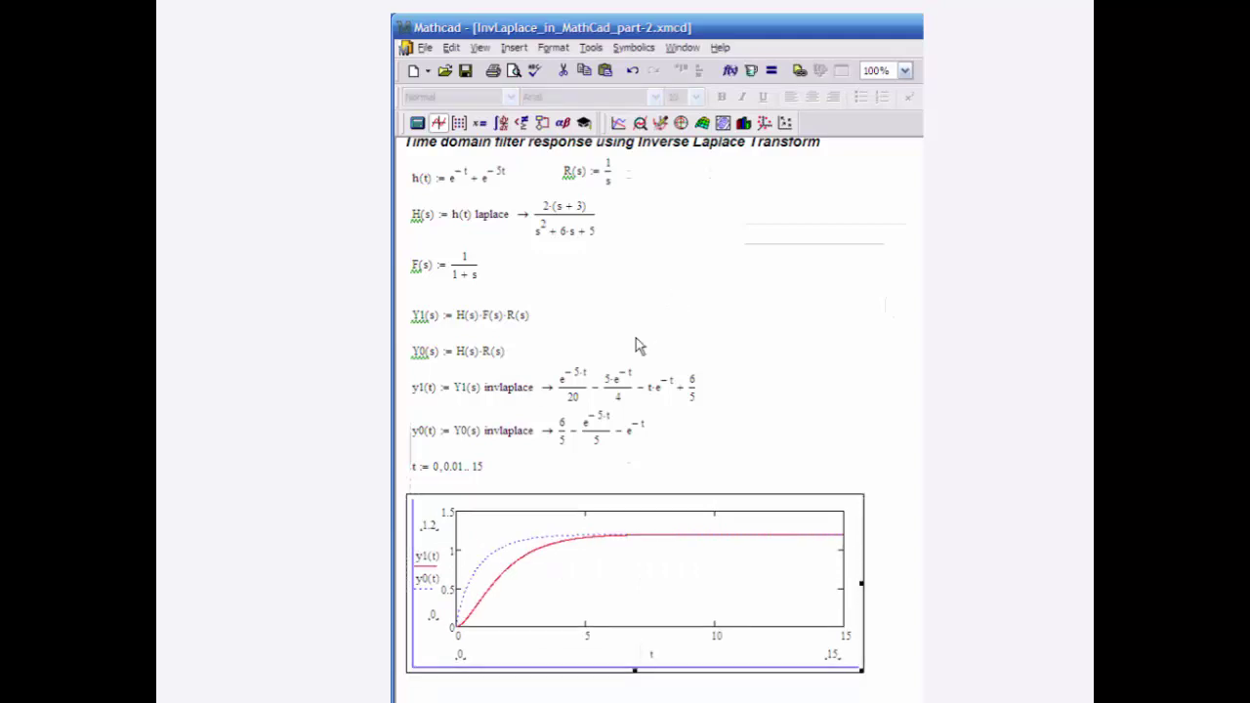
Step: Replace R(s)'s denominator s with 1 and change the t range's upper limit from 15 to 8
{"action": "left_click", "coordinate": [607, 182]}
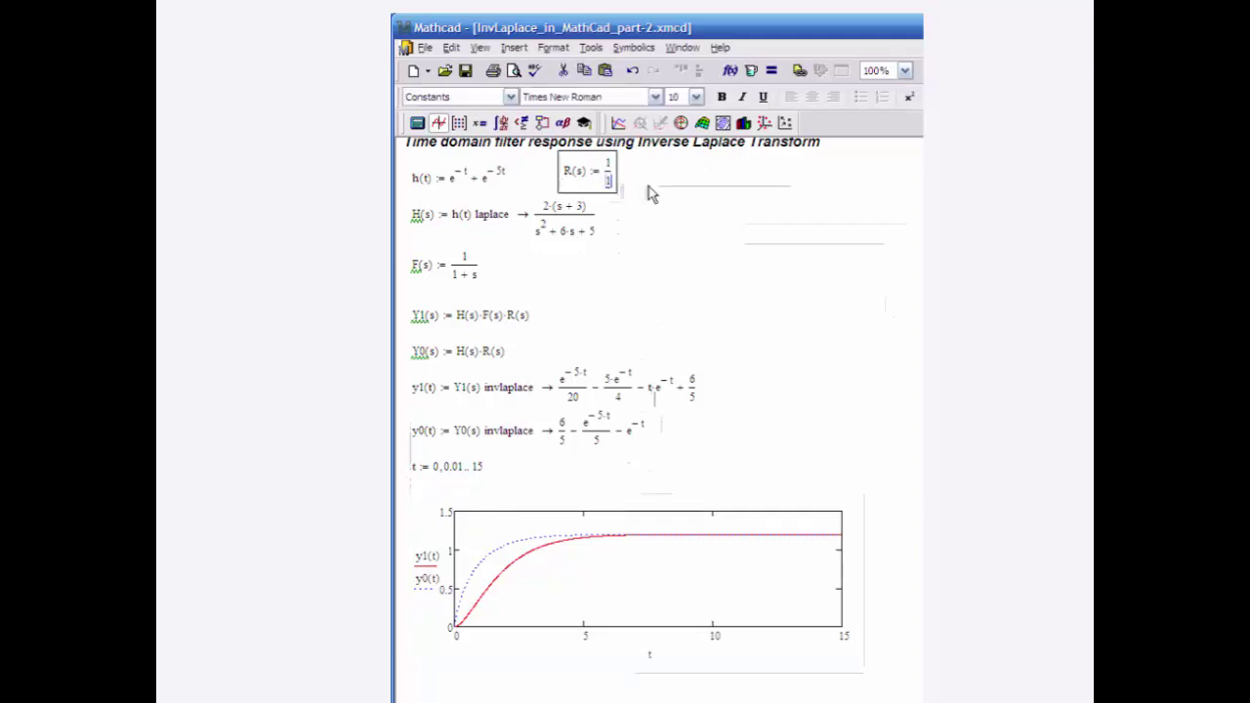
{"action": "left_click", "coordinate": [649, 184]}
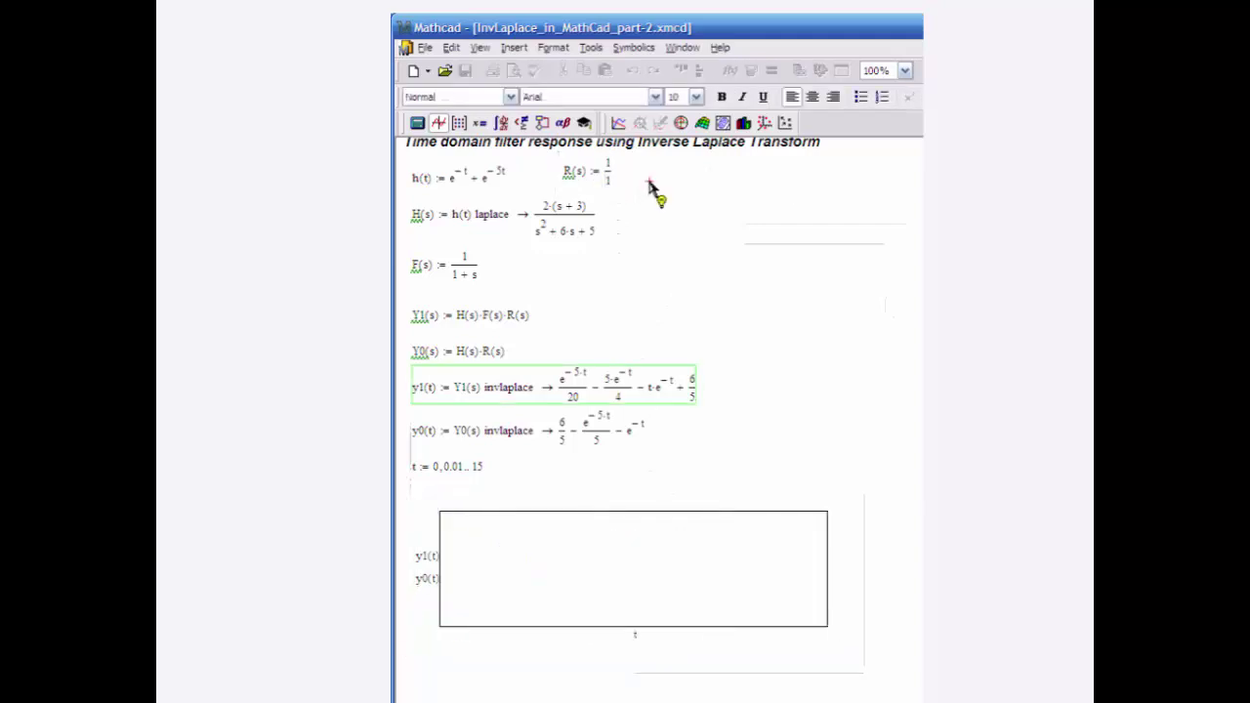
{"action": "left_click", "coordinate": [478, 469]}
{"action": "key", "text": "shift+Left"}
{"action": "key", "text": "shift+Left"}
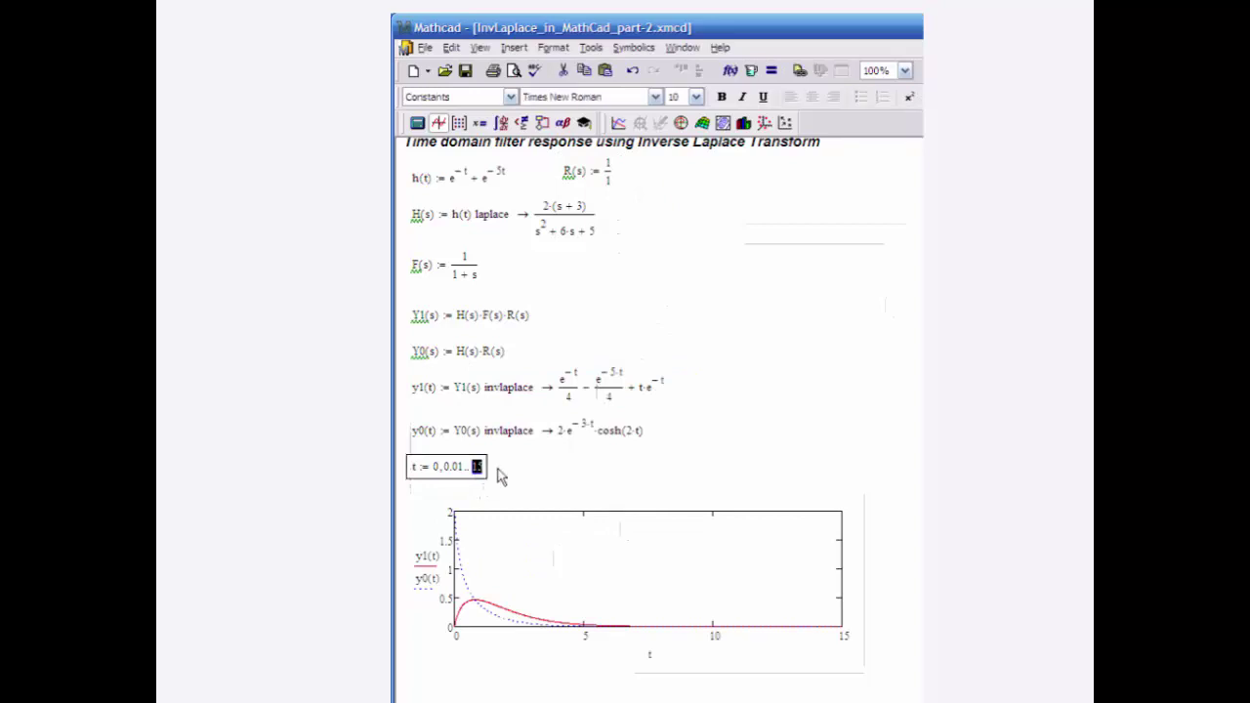
{"action": "type", "text": "8"}
{"action": "key", "text": "Return"}
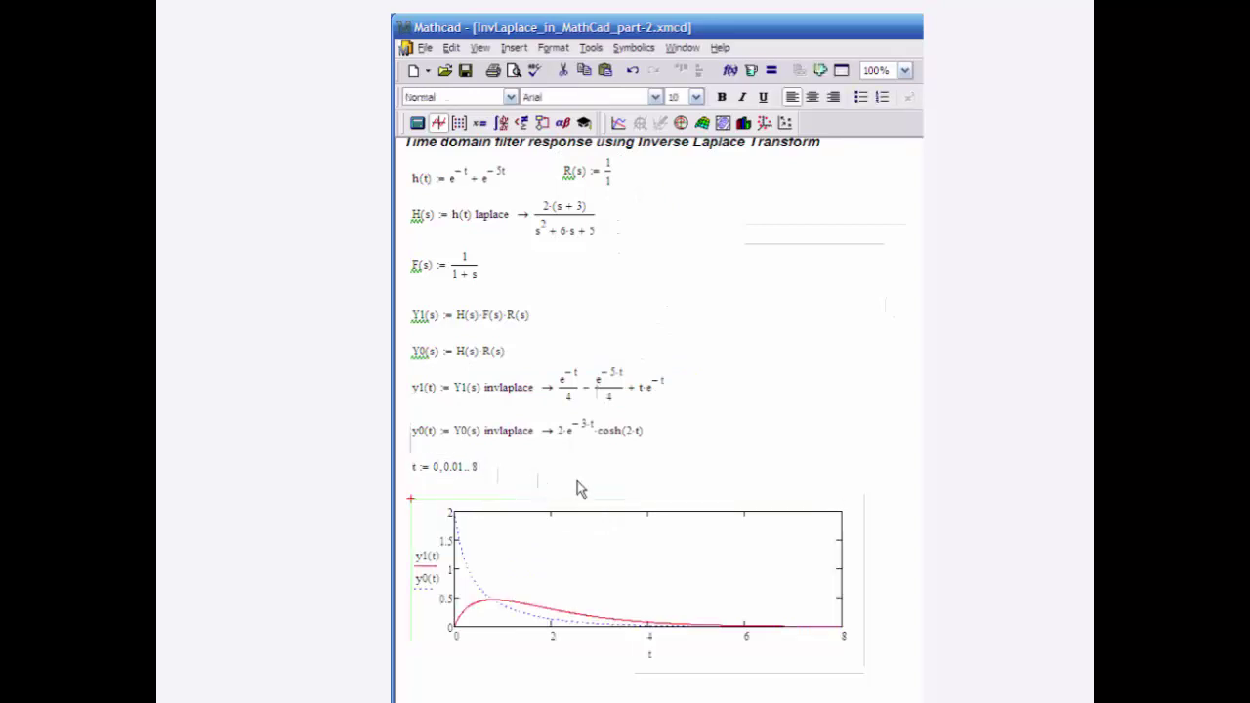
Step: In the plot's Traces settings, give trace 2 (y0(t)) a solid line style
{"action": "double_click", "coordinate": [629, 562]}
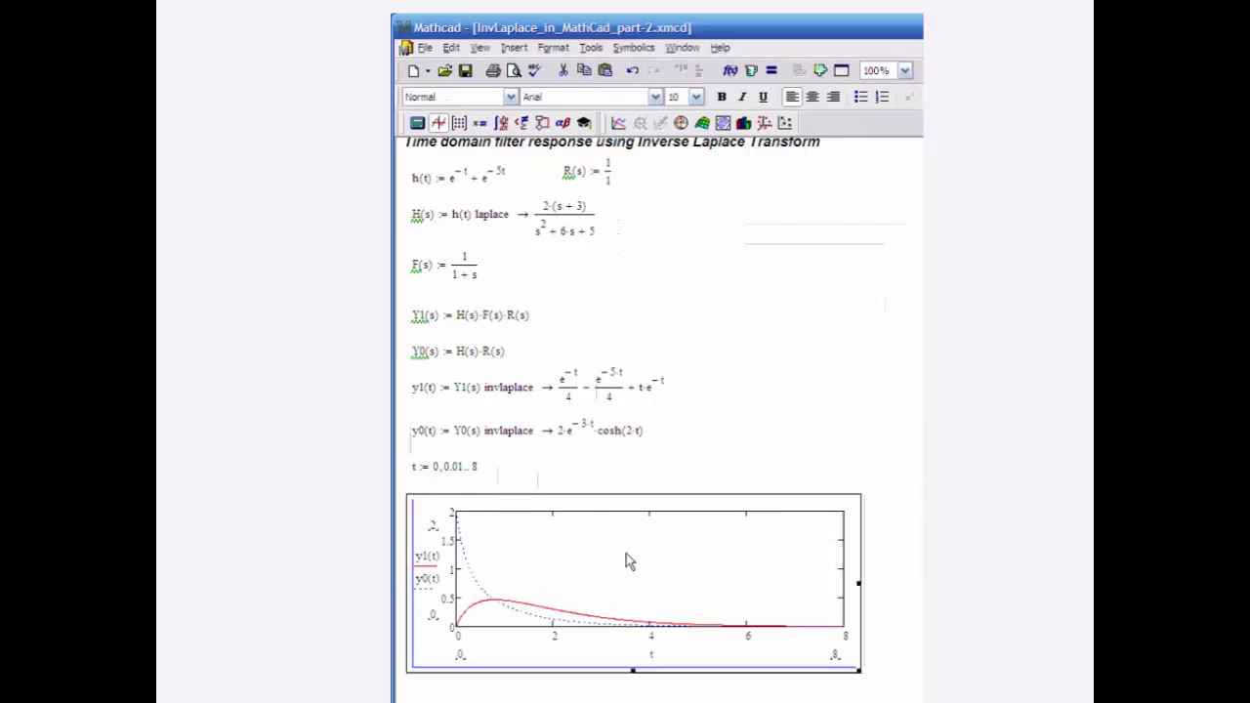
{"action": "left_click", "coordinate": [682, 332]}
{"action": "left_click", "coordinate": [876, 398]}
{"action": "left_click", "coordinate": [874, 412]}
{"action": "left_click", "coordinate": [756, 610]}
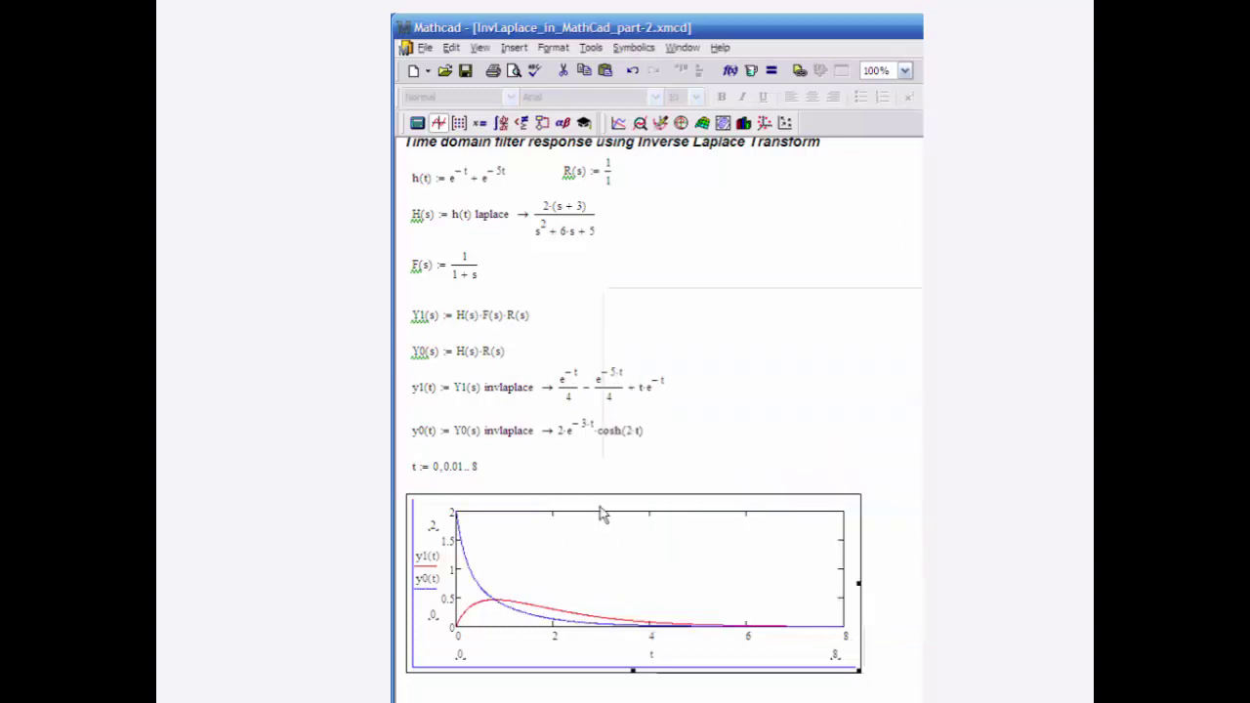
{"action": "left_click", "coordinate": [641, 472]}
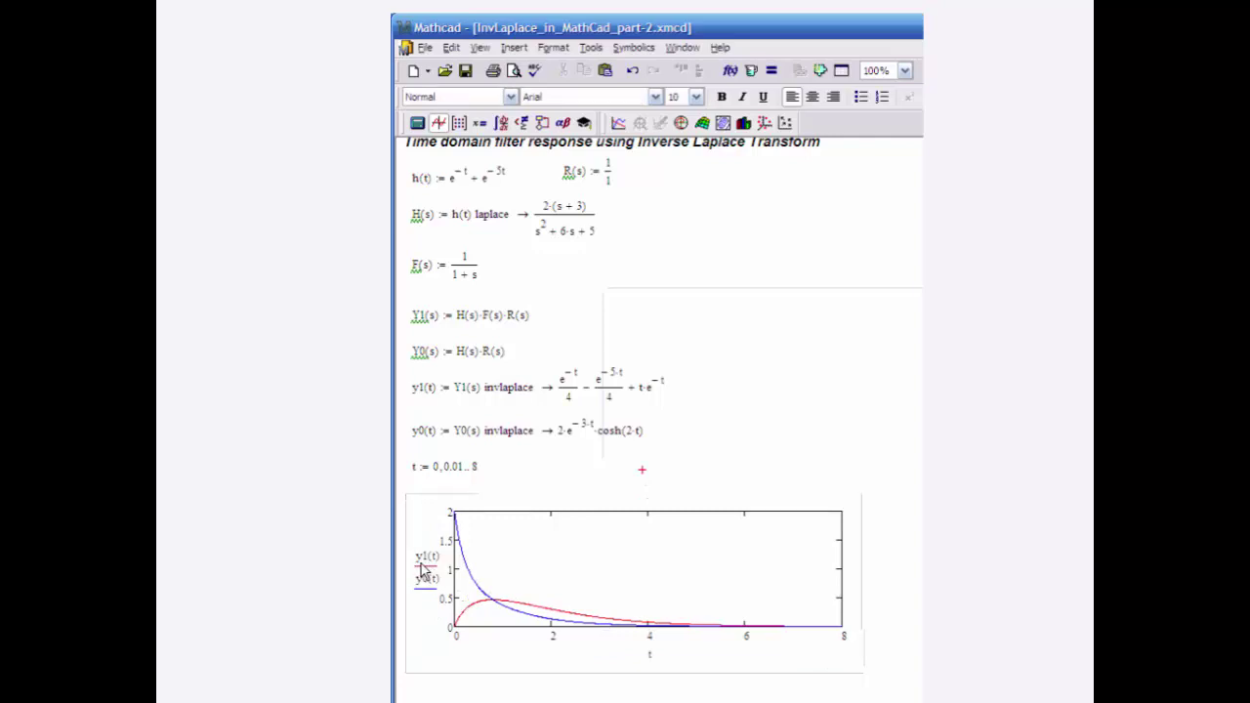
Step: Change F(s) to 1/(1+s/100), going through s/10 first
{"action": "left_click", "coordinate": [477, 278]}
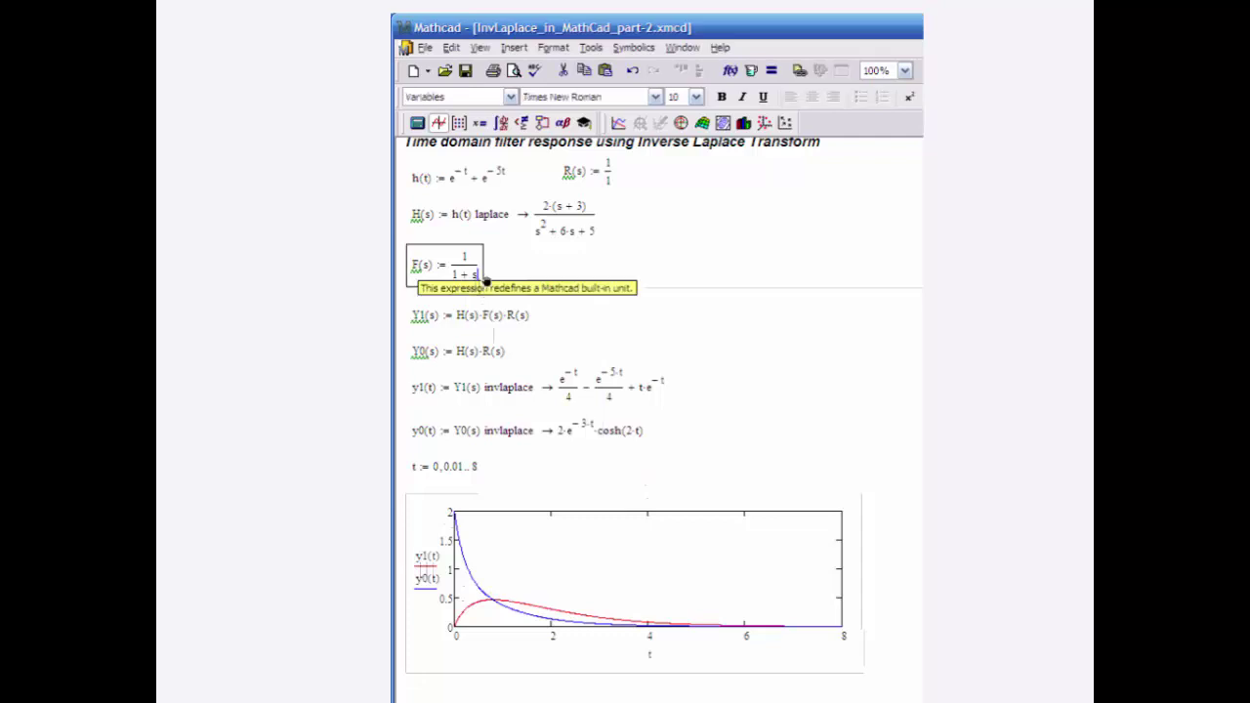
{"action": "type", "text": "/"}
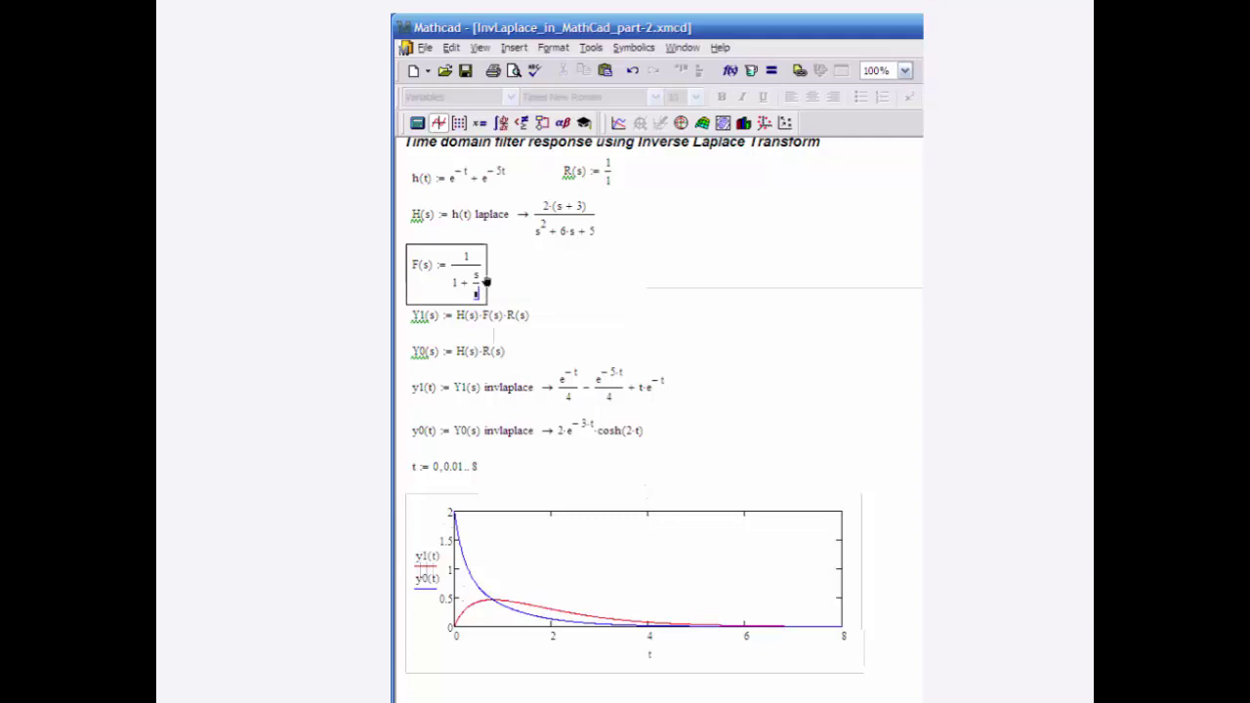
{"action": "type", "text": "10"}
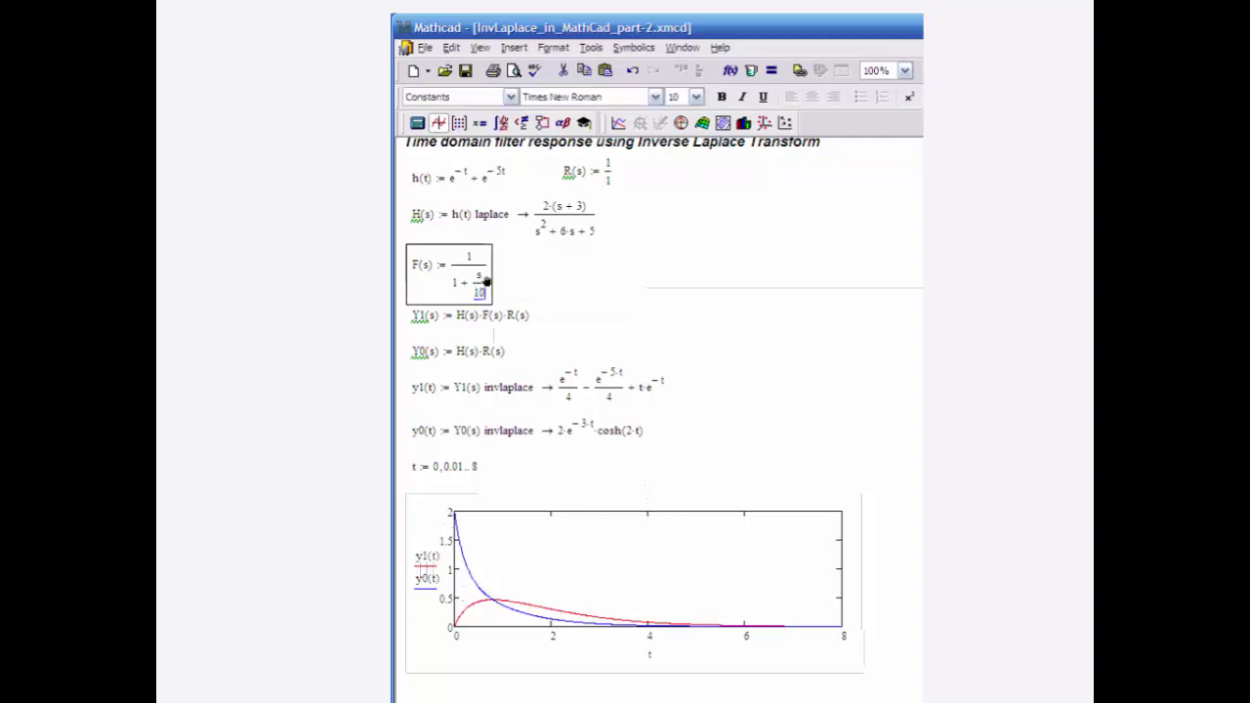
{"action": "key", "text": "Return"}
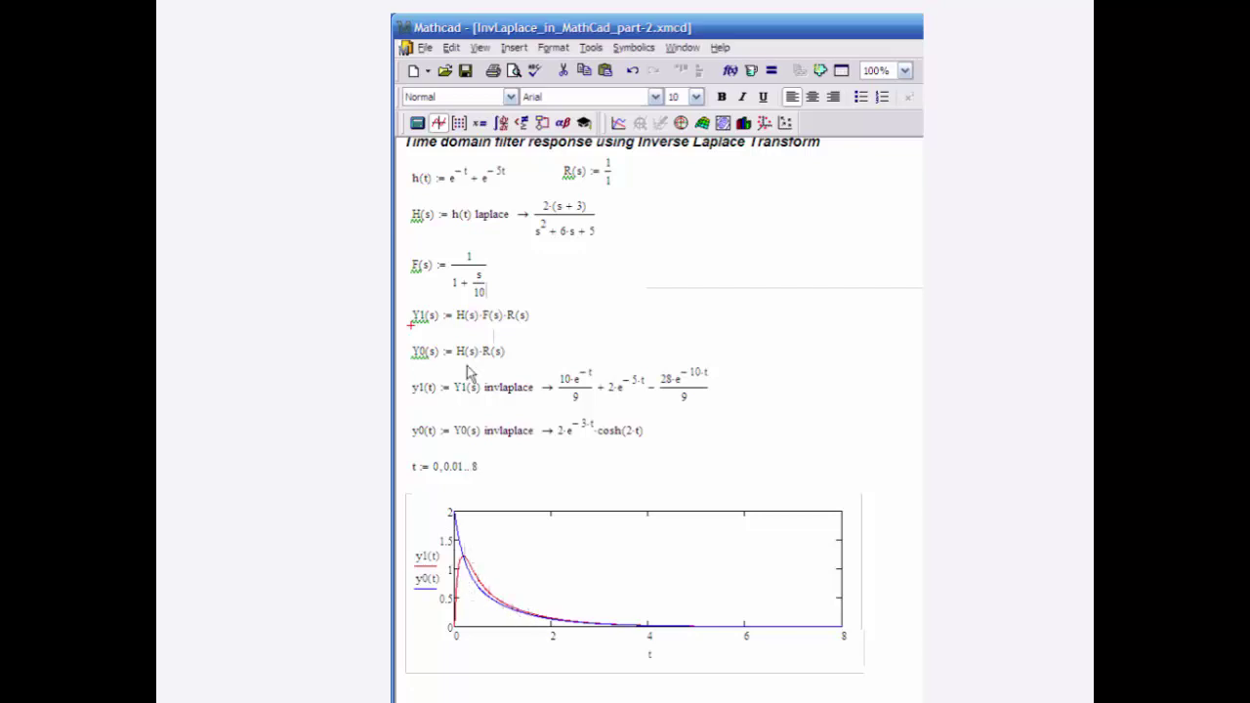
{"action": "left_click", "coordinate": [499, 302]}
{"action": "type", "text": "00"}
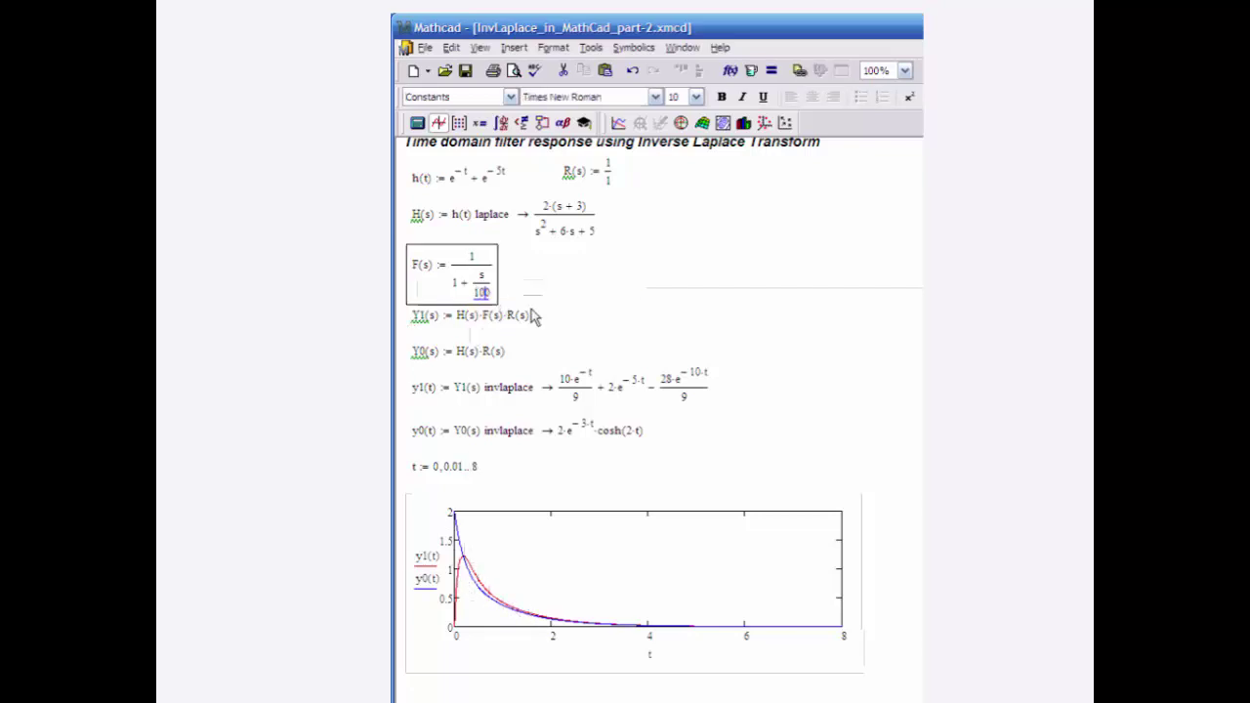
{"action": "left_click", "coordinate": [613, 293]}
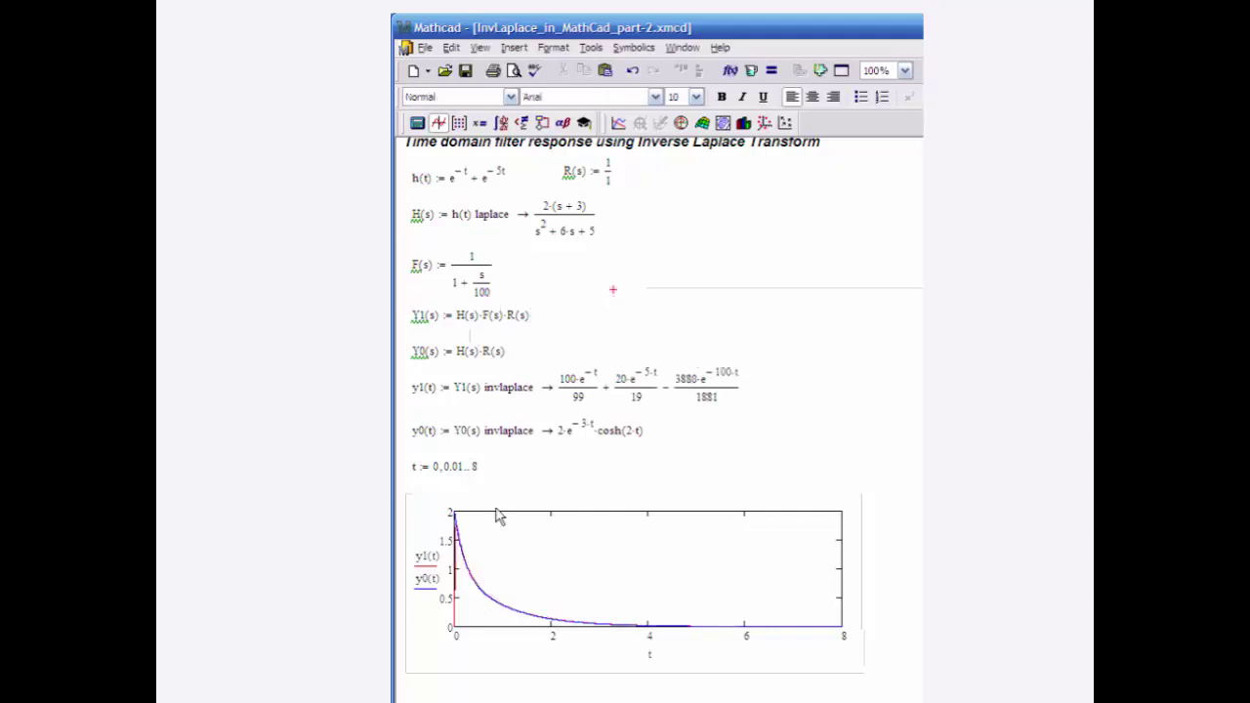
Step: Change the t range's upper limit from 8 to 1
{"action": "left_click", "coordinate": [478, 477]}
{"action": "left_click", "coordinate": [475, 471]}
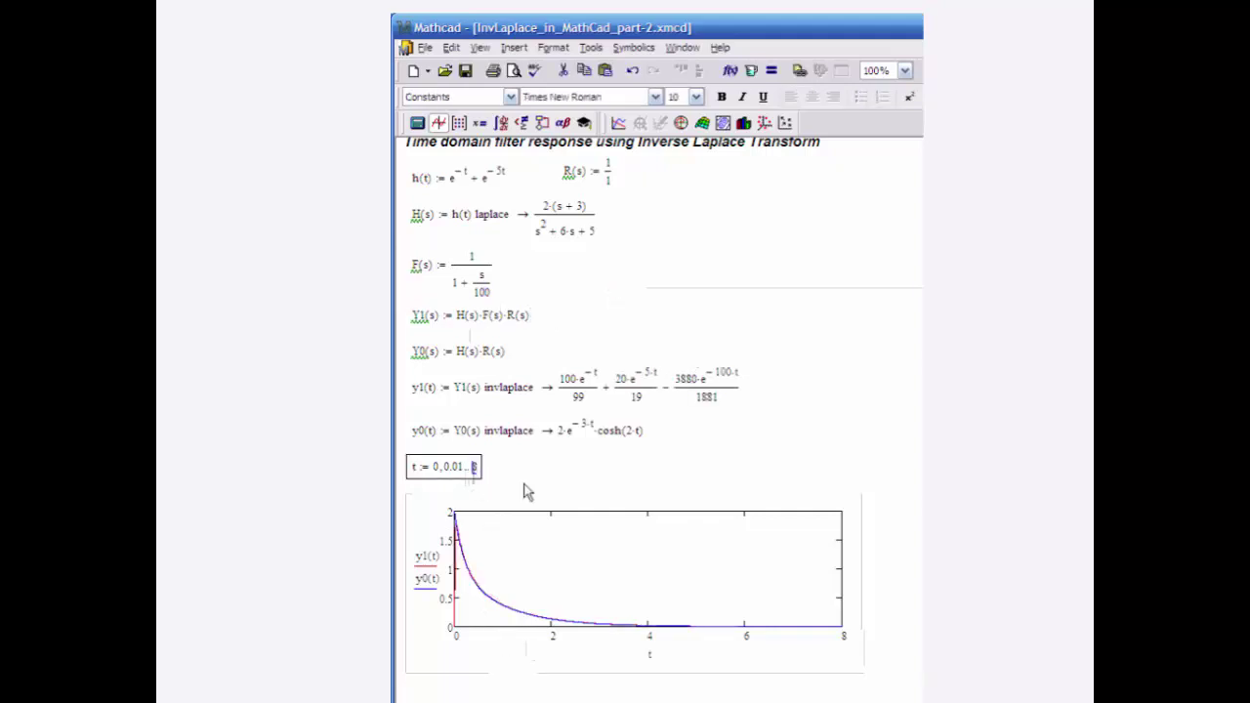
{"action": "type", "text": "1"}
{"action": "key", "text": "Return"}
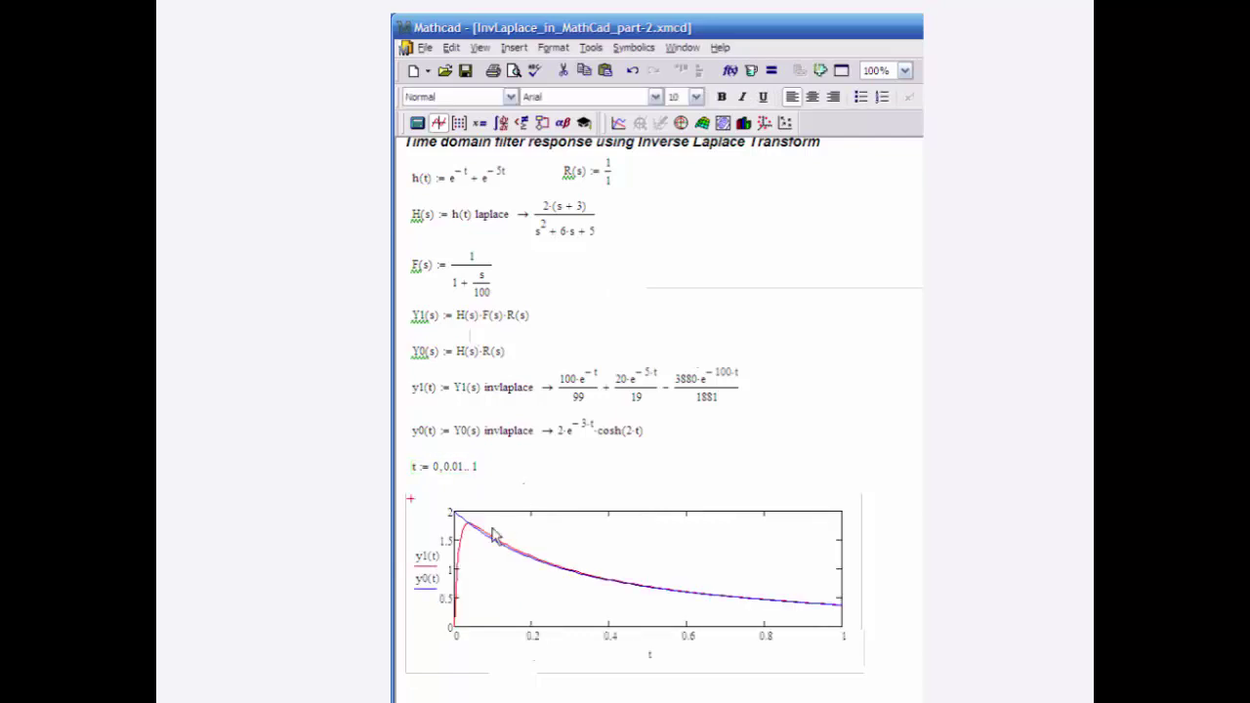